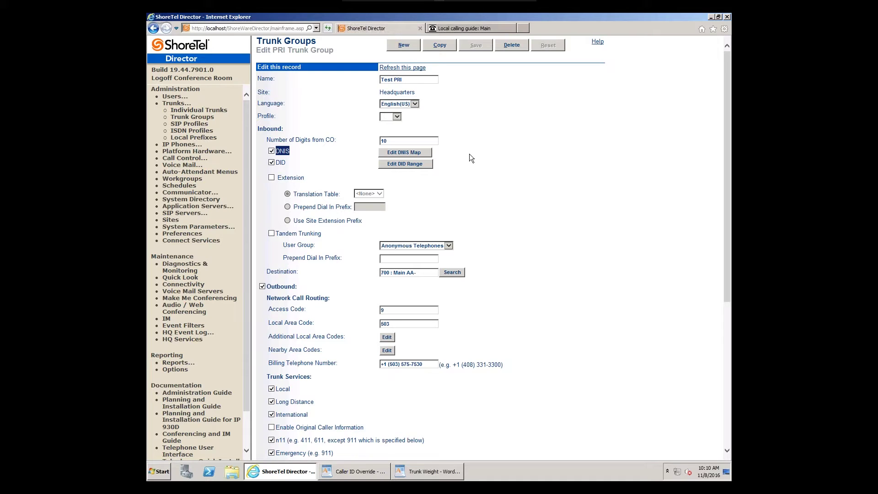
Step: Open the Edit DNIS Map page of the Test PRI trunk group
{"action": "left_click", "coordinate": [423, 155]}
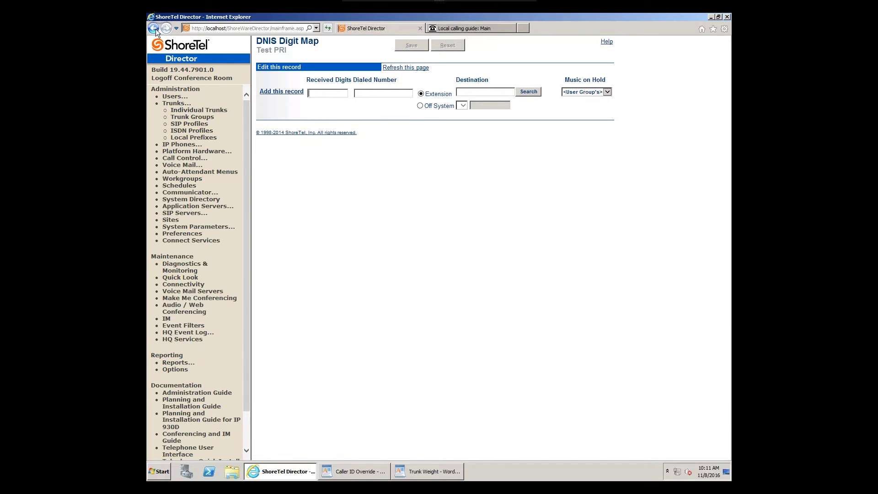
Step: Go back to the Test PRI trunk group page and enable Extension under Inbound
{"action": "left_click", "coordinate": [153, 28]}
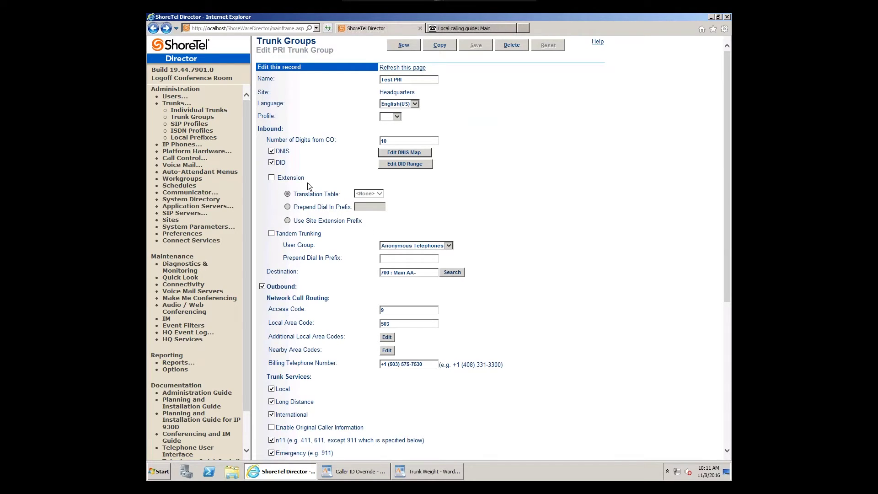
{"action": "left_click", "coordinate": [271, 177]}
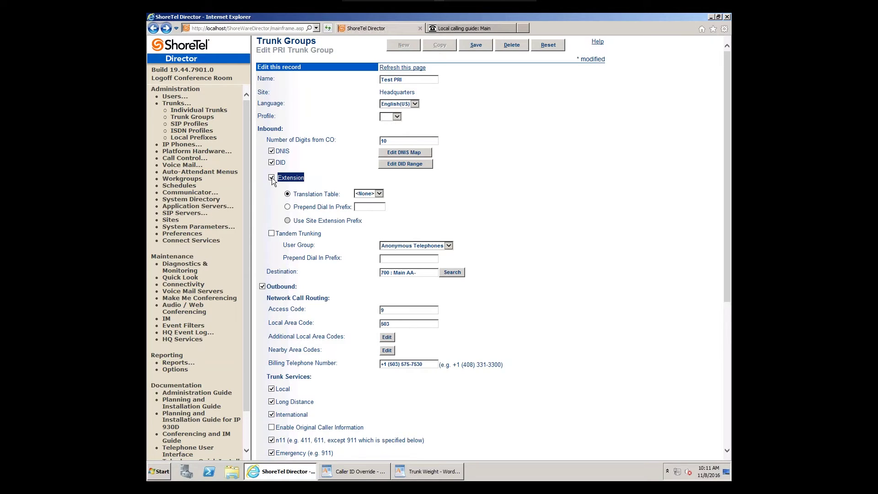
{"action": "left_click_drag", "start_coordinate": [294, 193], "coordinate": [337, 193]}
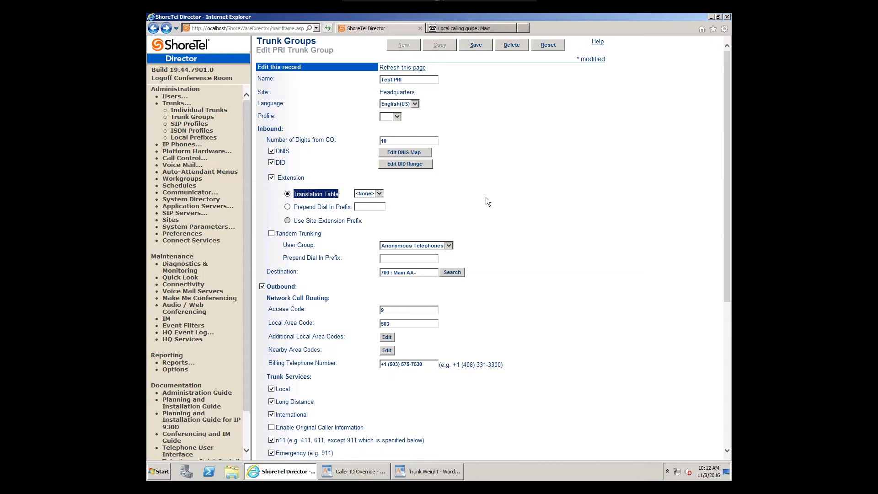
{"action": "left_click_drag", "start_coordinate": [297, 212], "coordinate": [375, 209]}
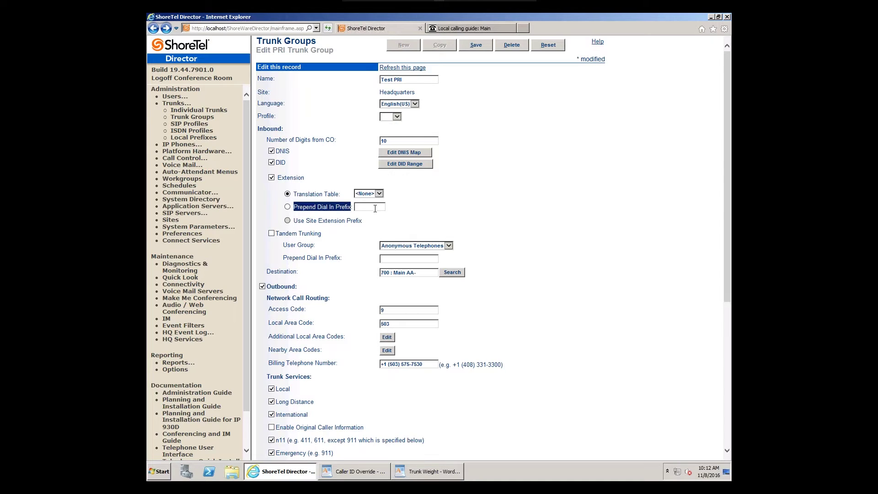
{"action": "left_click", "coordinate": [469, 201]}
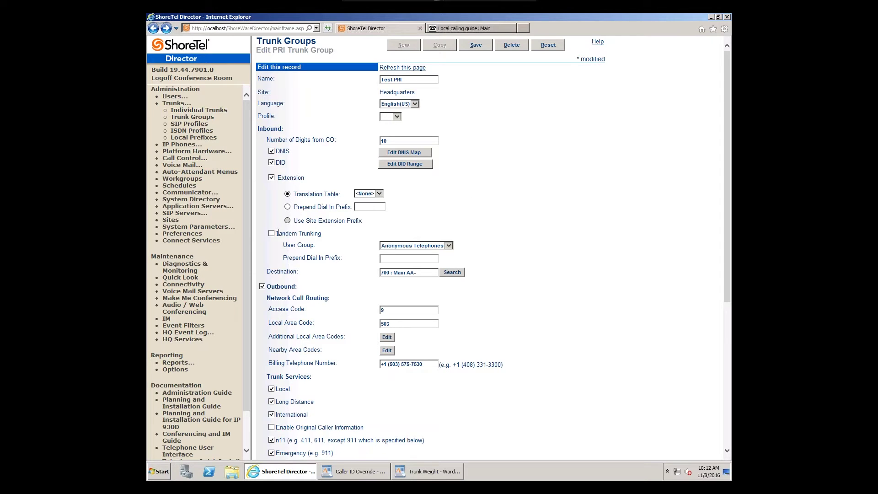
Step: Turn on Tandem Trunking with Voice Mail Notification as the user group
{"action": "left_click_drag", "start_coordinate": [276, 234], "coordinate": [320, 236]}
{"action": "left_click", "coordinate": [271, 234]}
{"action": "left_click", "coordinate": [448, 246]}
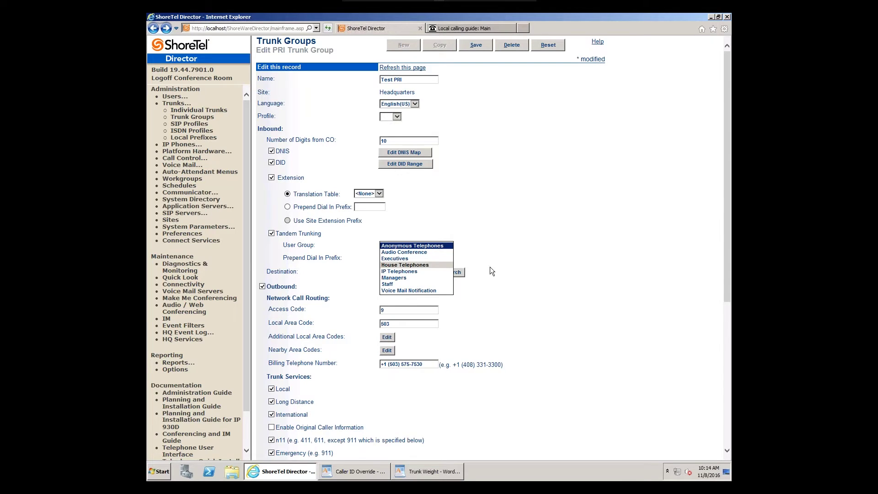
{"action": "left_click", "coordinate": [421, 290]}
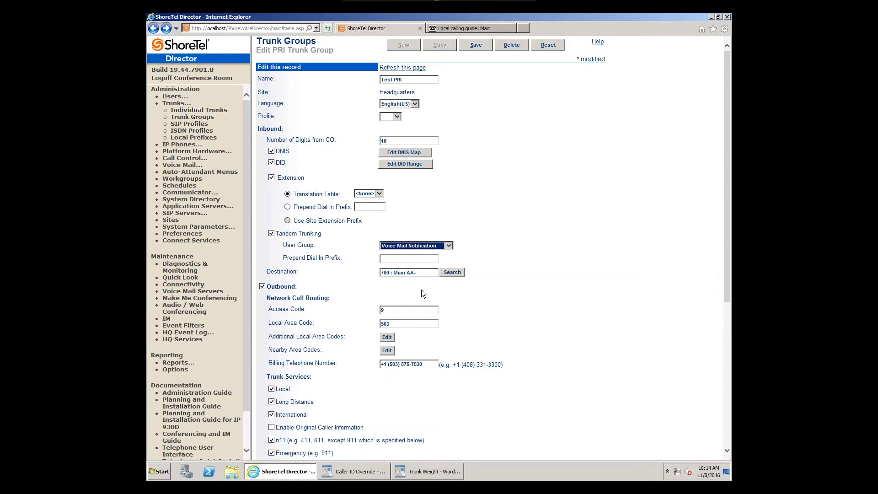
{"action": "left_click", "coordinate": [576, 280]}
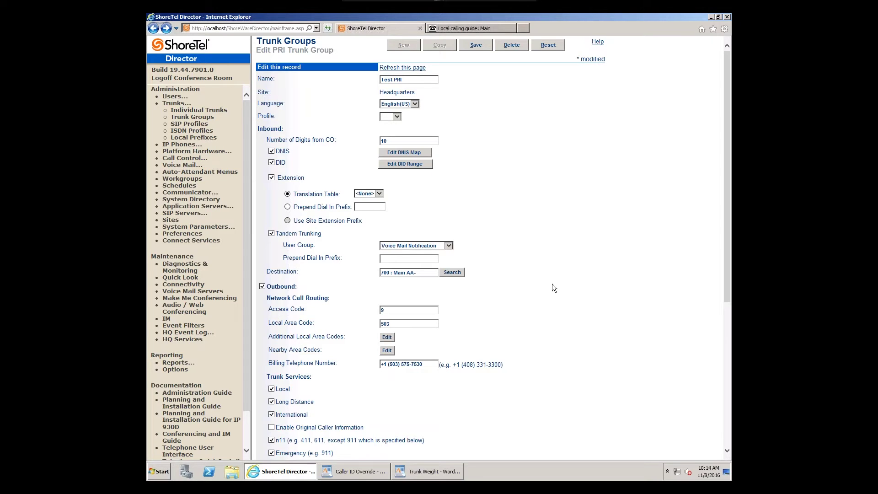
{"action": "scroll", "coordinate": [553, 287], "scroll_direction": "down", "scroll_amount": 2}
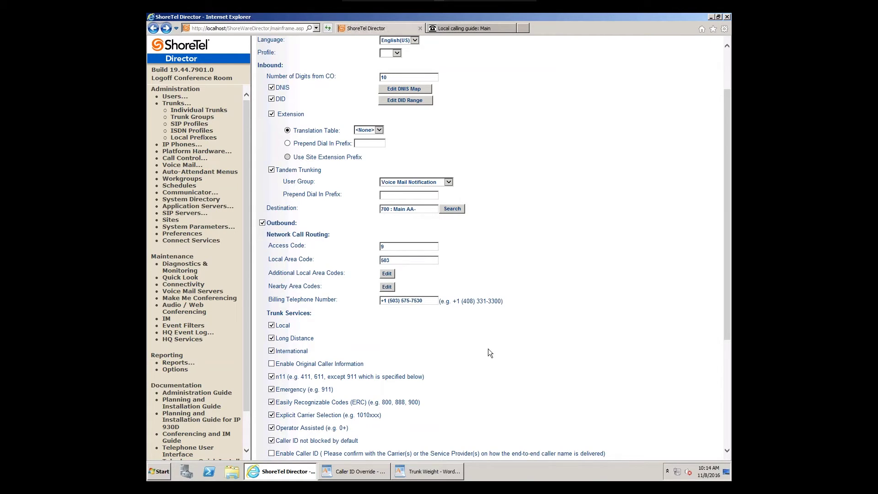
Step: Tick Enable Caller ID and enter 'Inflow Comm' as the Overwrite Caller ID value
{"action": "scroll", "coordinate": [491, 347], "scroll_direction": "down", "scroll_amount": 2}
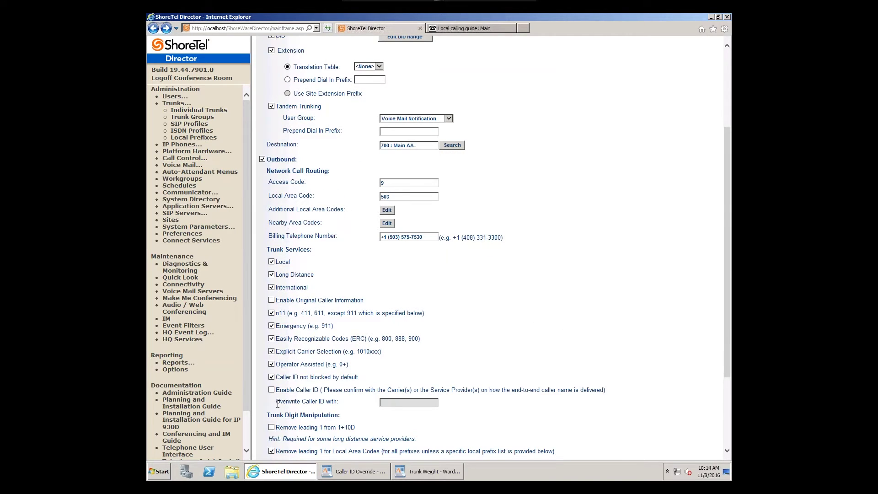
{"action": "left_click_drag", "start_coordinate": [277, 390], "coordinate": [326, 390]}
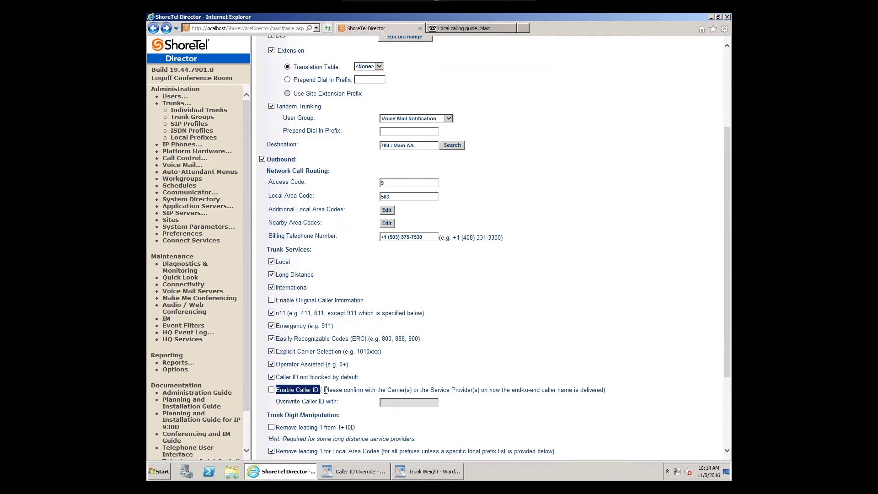
{"action": "left_click_drag", "start_coordinate": [430, 378], "coordinate": [432, 378]}
{"action": "left_click", "coordinate": [271, 390]}
{"action": "left_click", "coordinate": [409, 403]}
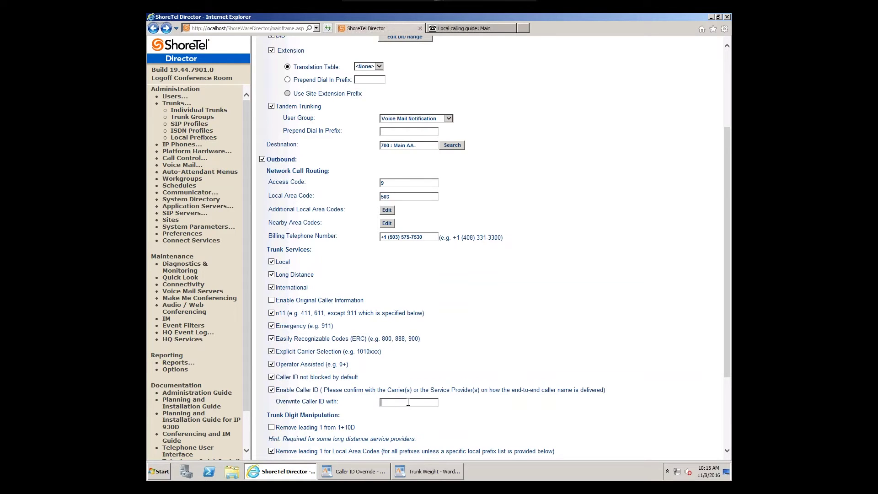
{"action": "type", "text": "Inflow Comm"}
{"action": "left_click", "coordinate": [271, 389]}
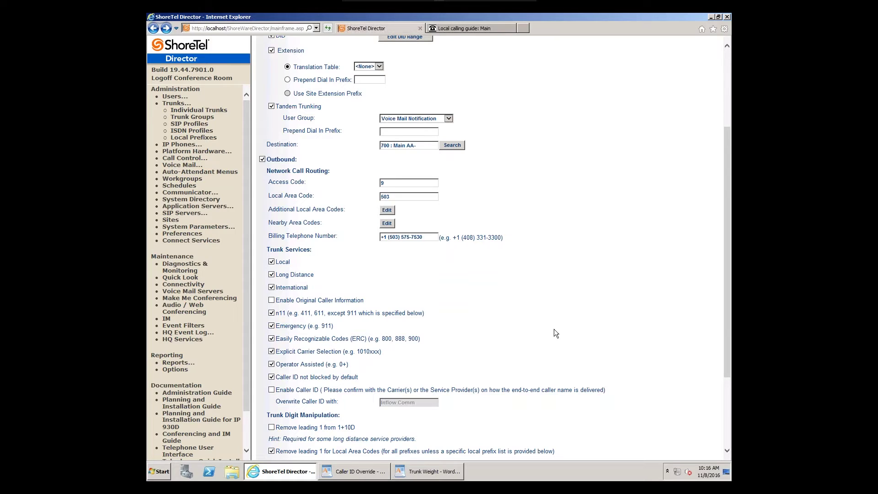
{"action": "scroll", "coordinate": [553, 333], "scroll_direction": "down", "scroll_amount": 5}
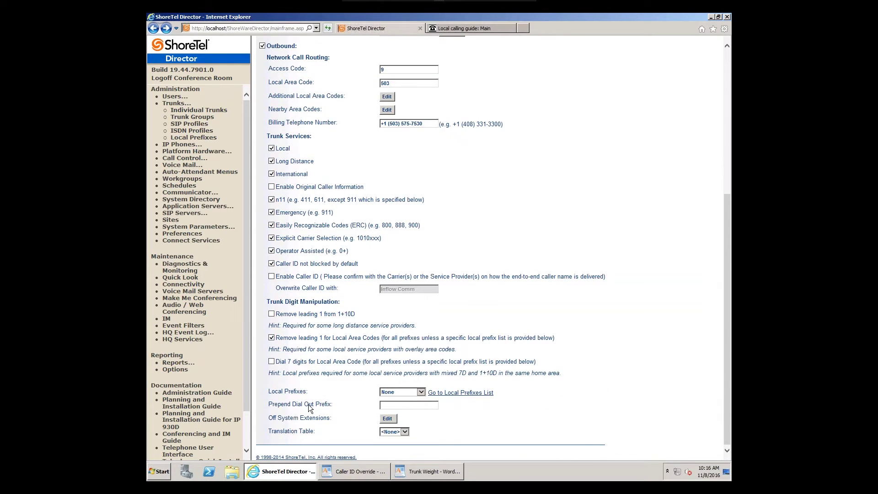
{"action": "left_click_drag", "start_coordinate": [268, 391], "coordinate": [316, 390]}
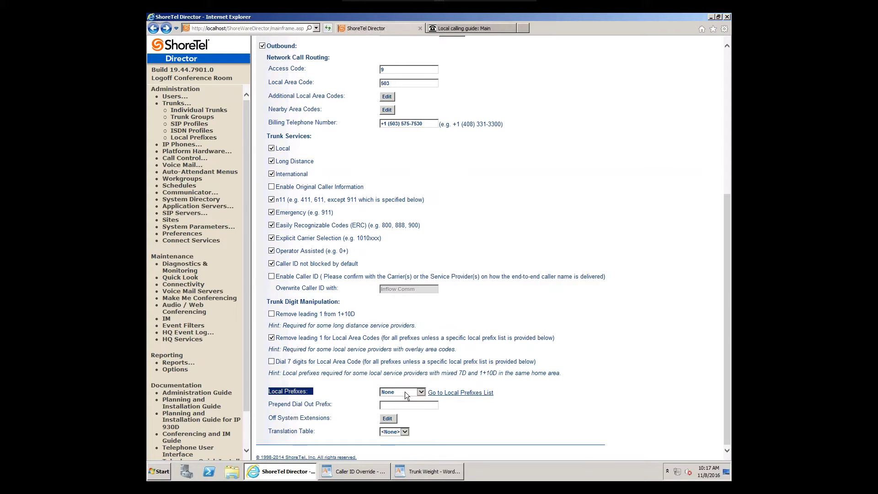
{"action": "left_click", "coordinate": [624, 338]}
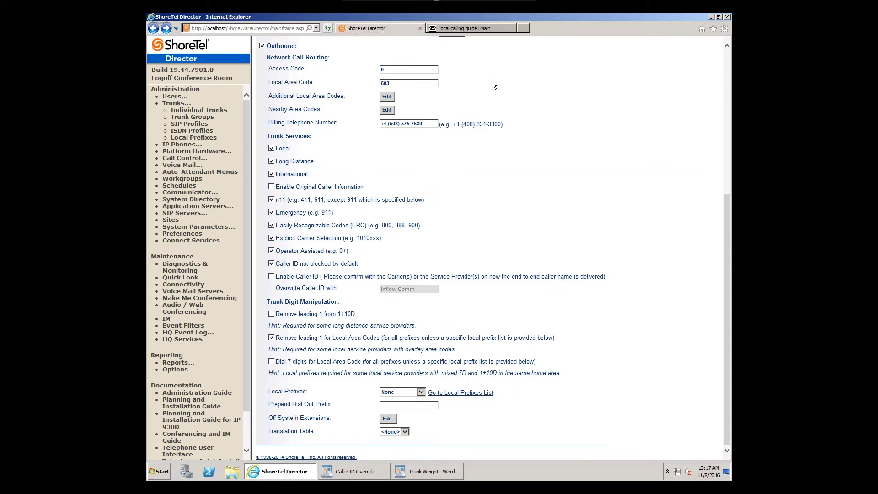
Step: Search Local Calling Guide for NPA 503, NXX 575 and open the Portland, OR prefix list
{"action": "left_click", "coordinate": [482, 27]}
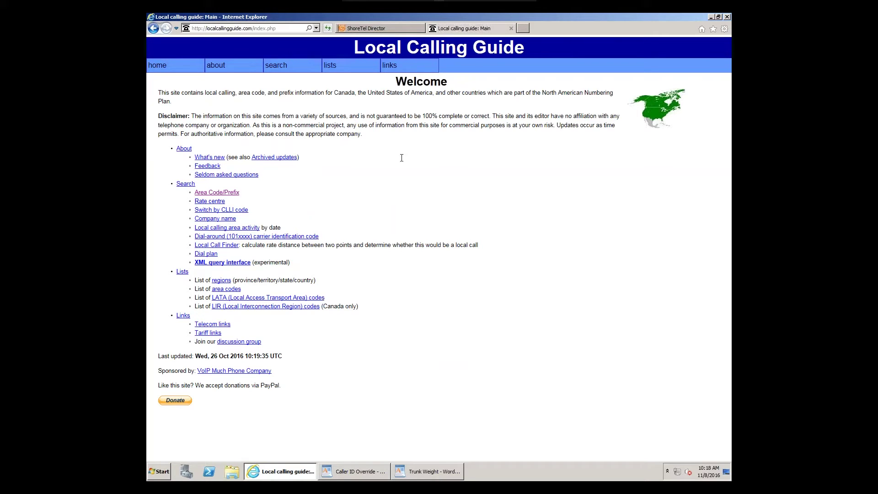
{"action": "left_click", "coordinate": [221, 196]}
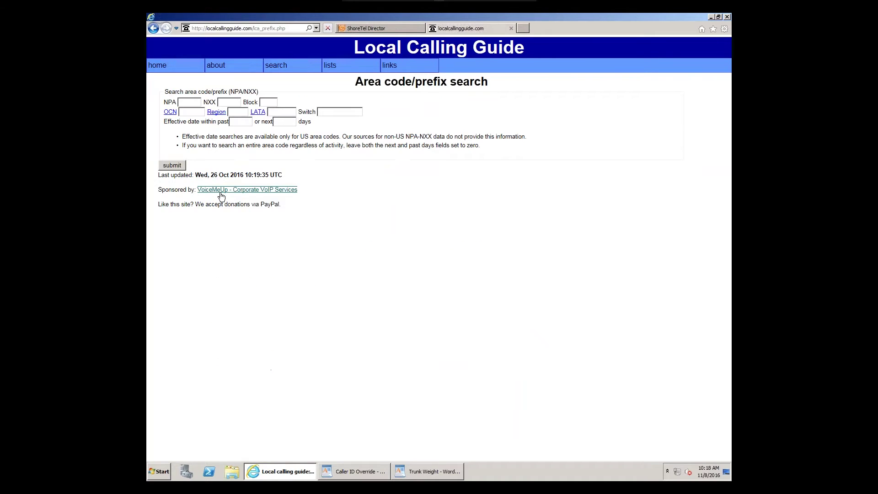
{"action": "left_click", "coordinate": [190, 106]}
{"action": "type", "text": "503"}
{"action": "left_click", "coordinate": [228, 102]}
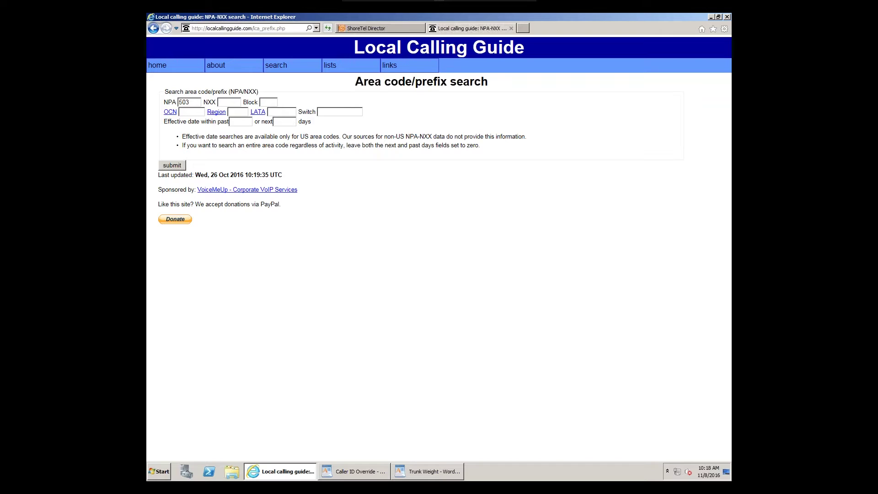
{"action": "type", "text": "575"}
{"action": "left_click", "coordinate": [172, 166]}
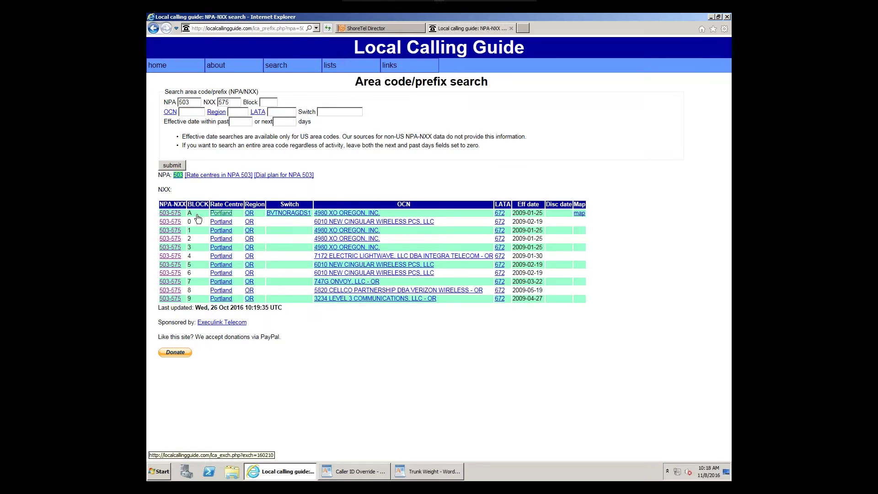
{"action": "left_click", "coordinate": [170, 214]}
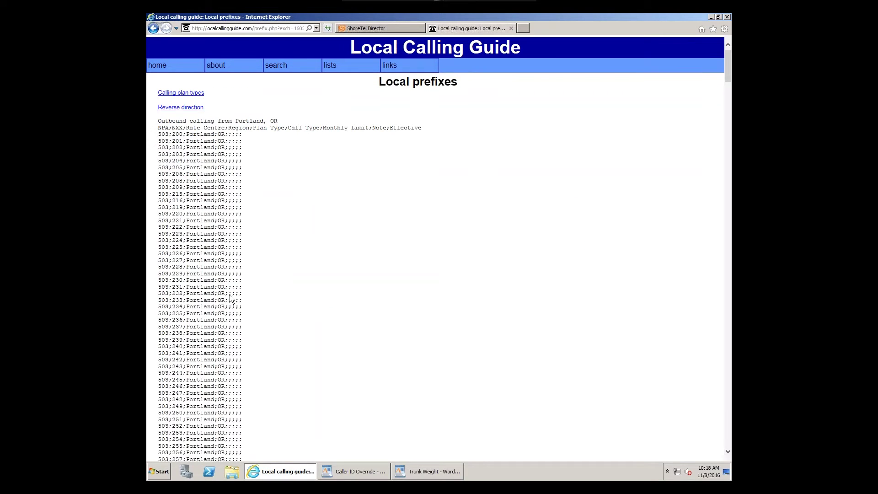
Step: Select all text on the Portland local prefixes page and copy it
{"action": "scroll", "coordinate": [230, 298], "scroll_direction": "down", "scroll_amount": 20}
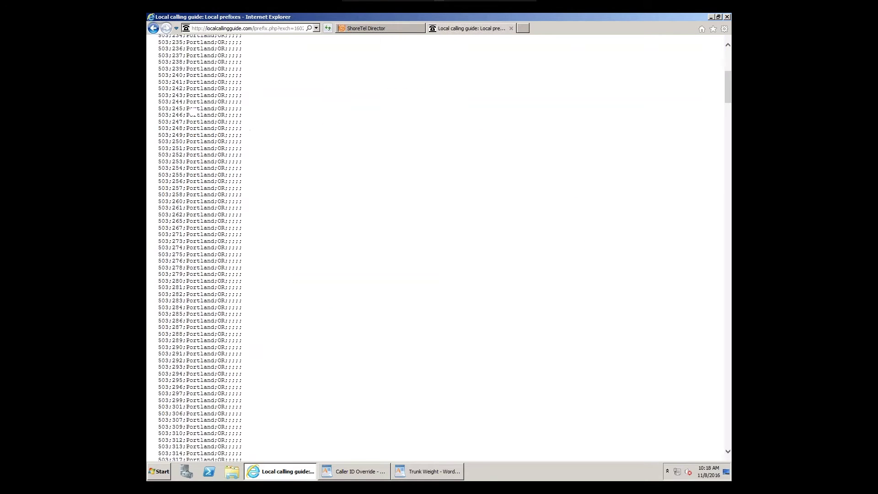
{"action": "scroll", "coordinate": [231, 298], "scroll_direction": "down", "scroll_amount": 15}
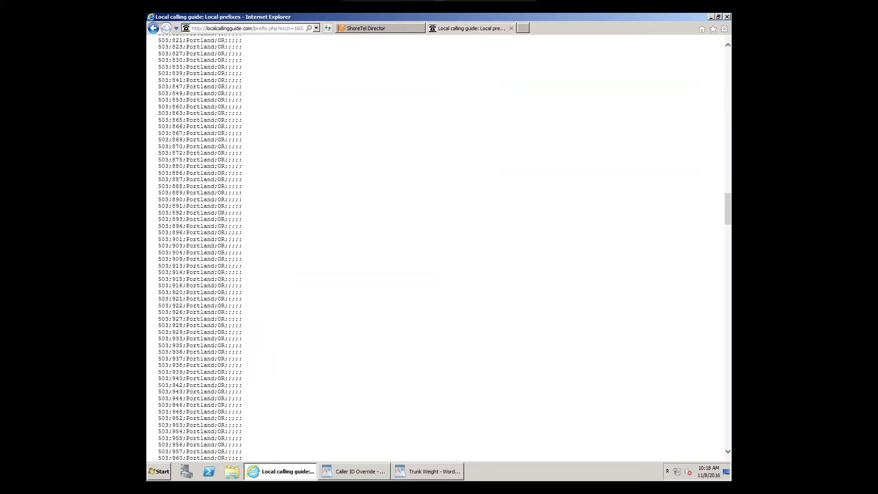
{"action": "scroll", "coordinate": [205, 247], "scroll_direction": "down", "scroll_amount": 20}
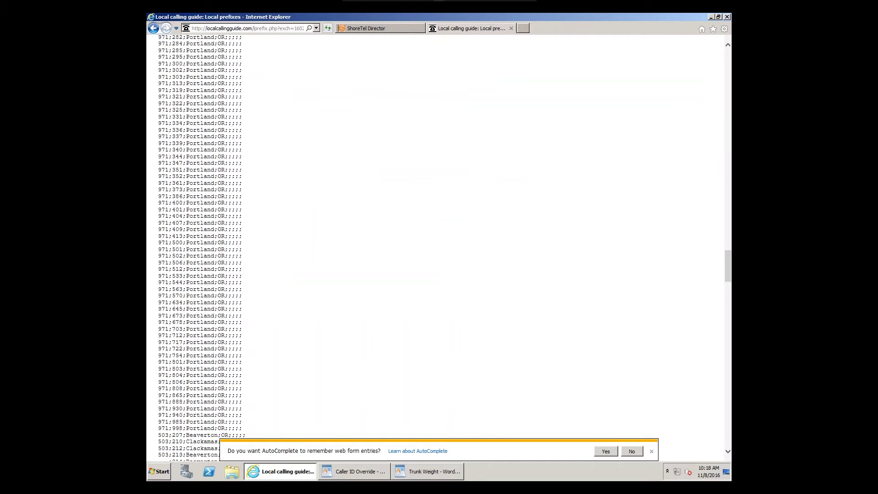
{"action": "scroll", "coordinate": [206, 246], "scroll_direction": "down", "scroll_amount": 20}
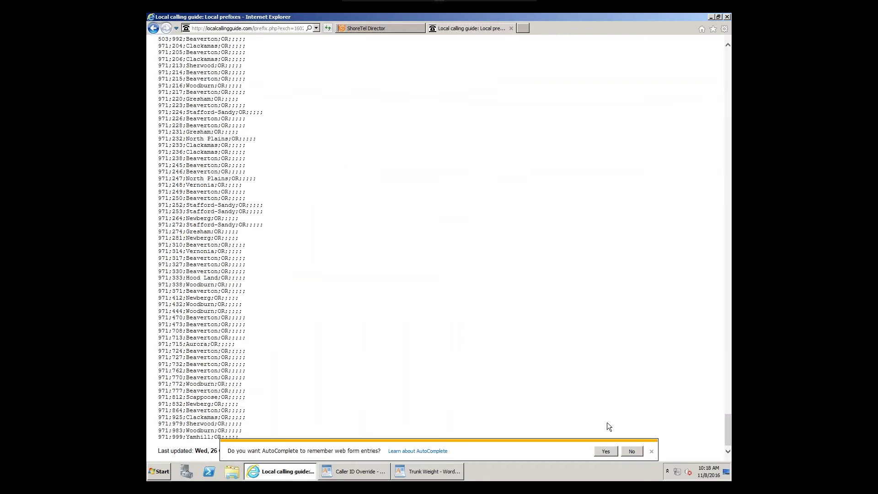
{"action": "left_click", "coordinate": [651, 451]}
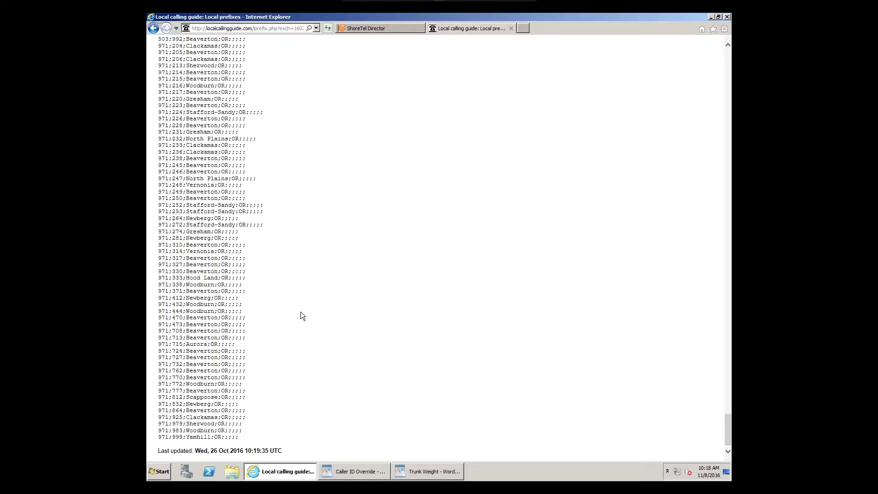
{"action": "key", "text": "ctrl+a"}
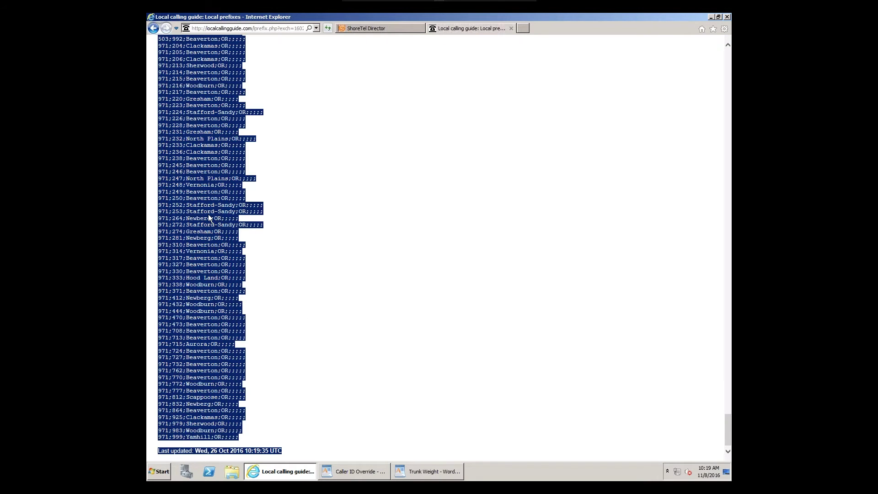
{"action": "right_click", "coordinate": [209, 215]}
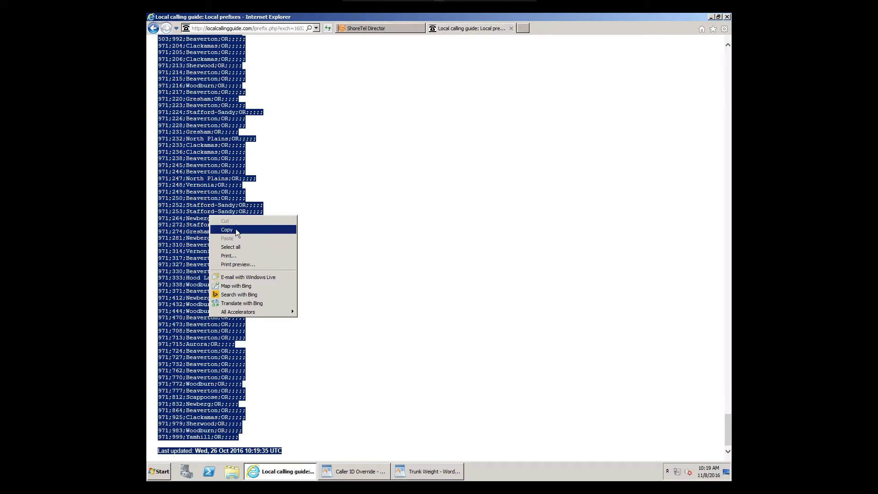
{"action": "left_click", "coordinate": [235, 229]}
{"action": "left_click", "coordinate": [328, 246]}
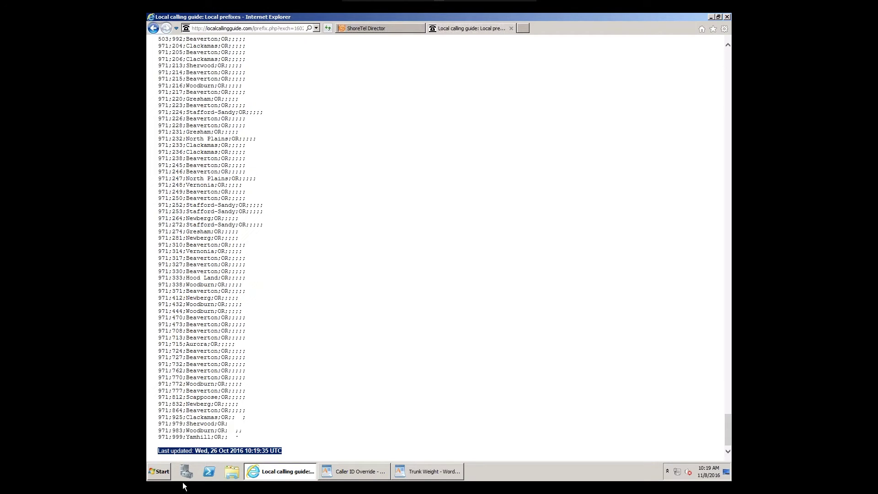
{"action": "left_click", "coordinate": [156, 476]}
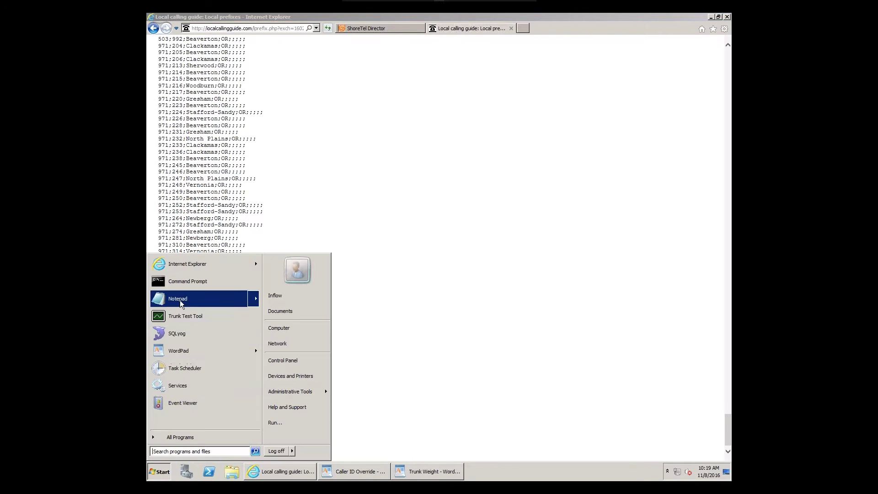
Step: Paste the copied Portland prefix list into a new Notepad document
{"action": "left_click", "coordinate": [180, 299]}
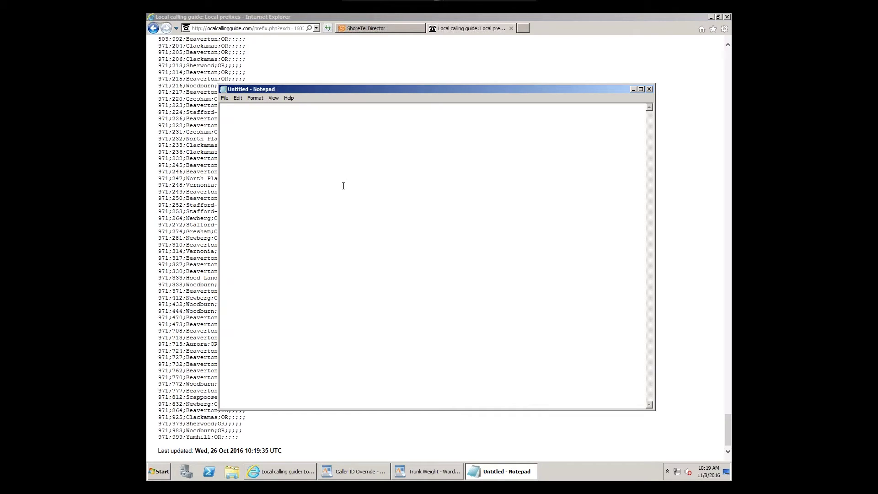
{"action": "key", "text": "ctrl+v"}
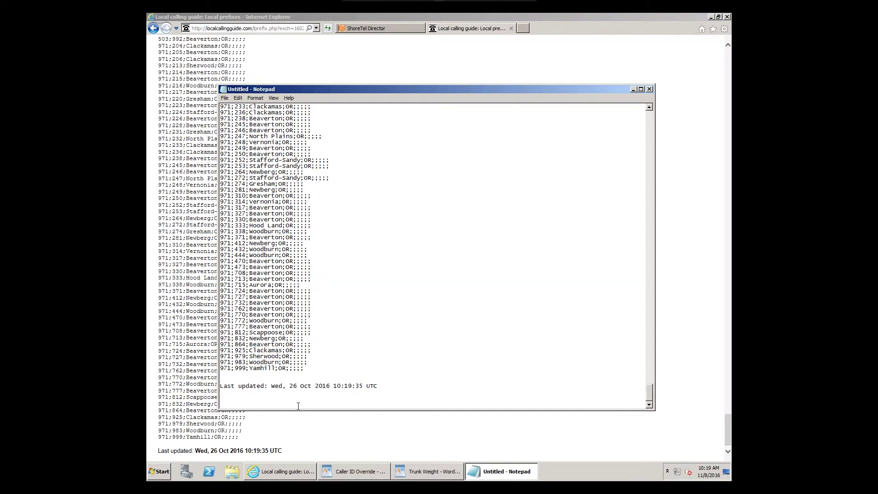
Step: Delete the Last updated line and the stray 2004-10-02 date from the list
{"action": "left_click_drag", "start_coordinate": [271, 395], "coordinate": [238, 376]}
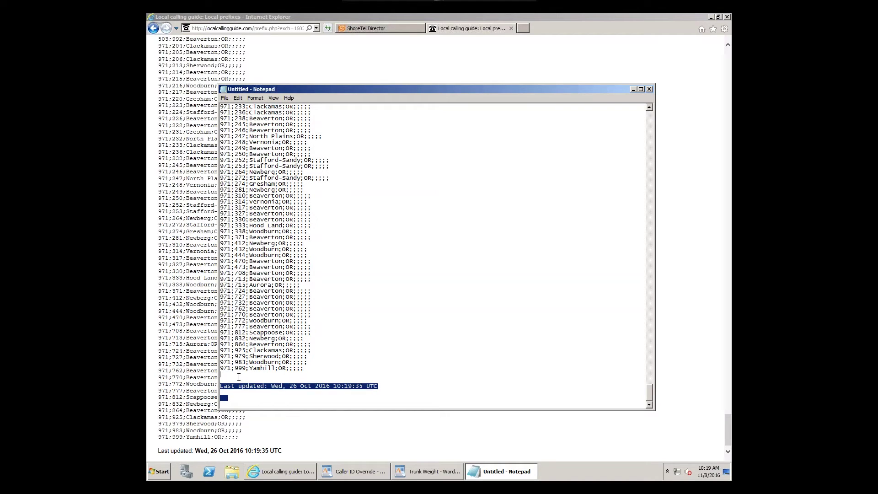
{"action": "key", "text": "Delete"}
{"action": "key", "text": "BackSpace"}
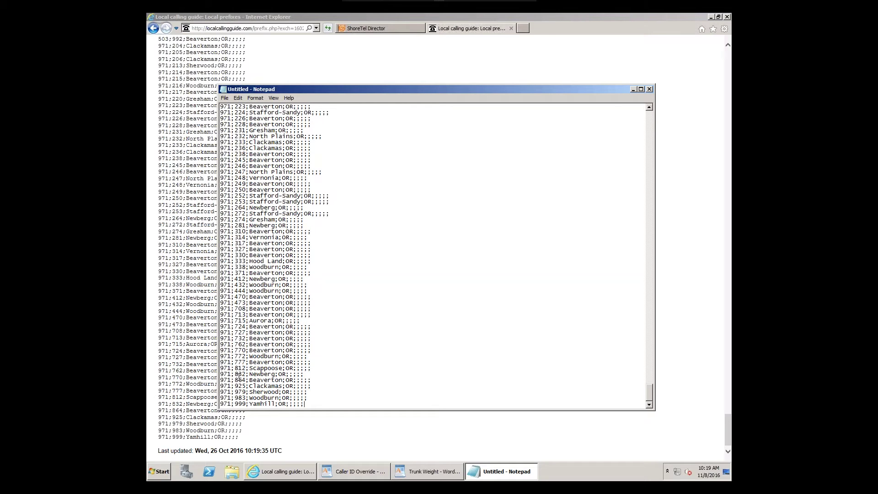
{"action": "key", "text": "Page_Up"}
{"action": "key", "text": "Page_Up"}
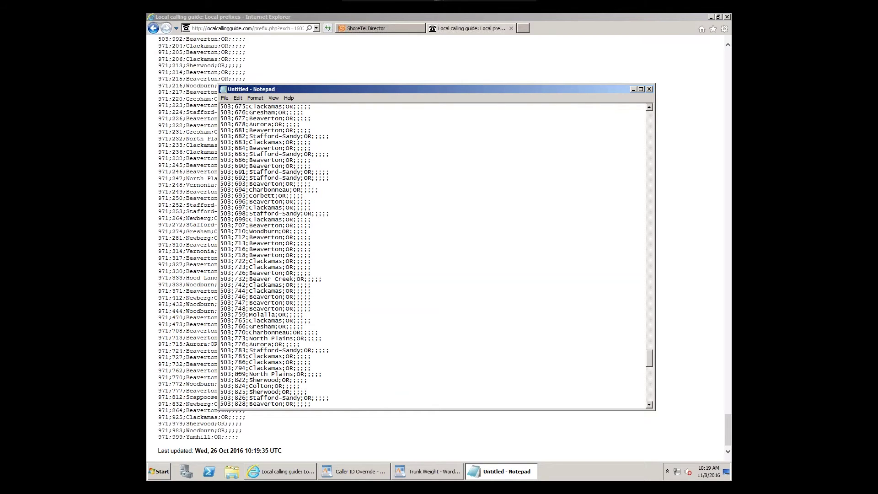
{"action": "key", "text": "Page_Up"}
{"action": "key", "text": "Page_Up"}
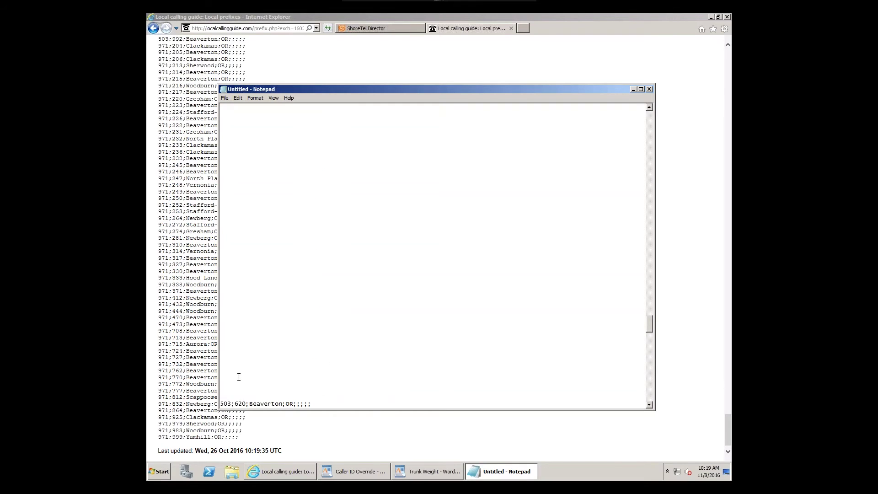
{"action": "key", "text": "Page_Up"}
{"action": "key", "text": "Page_Up"}
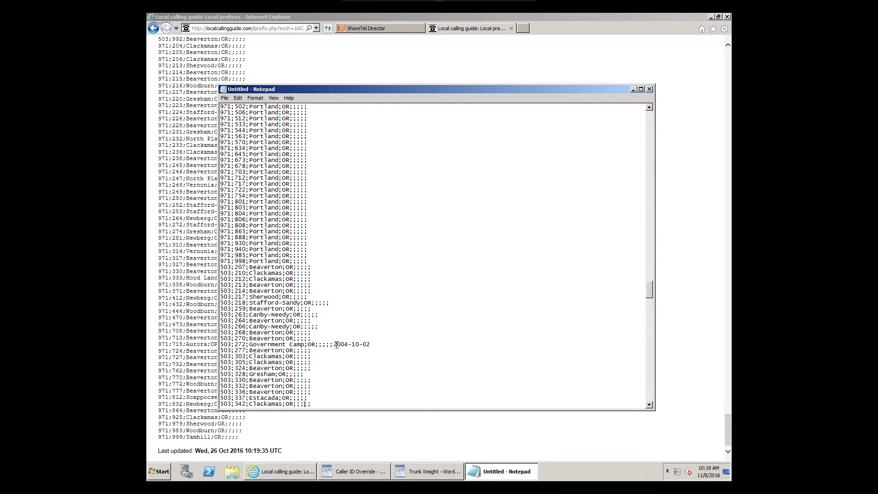
{"action": "left_click_drag", "start_coordinate": [334, 345], "coordinate": [392, 344]}
{"action": "key", "text": "Delete"}
Step: Remove the page header block so the text starts at 503;200;Portland;OR
{"action": "key", "text": "ctrl+v"}
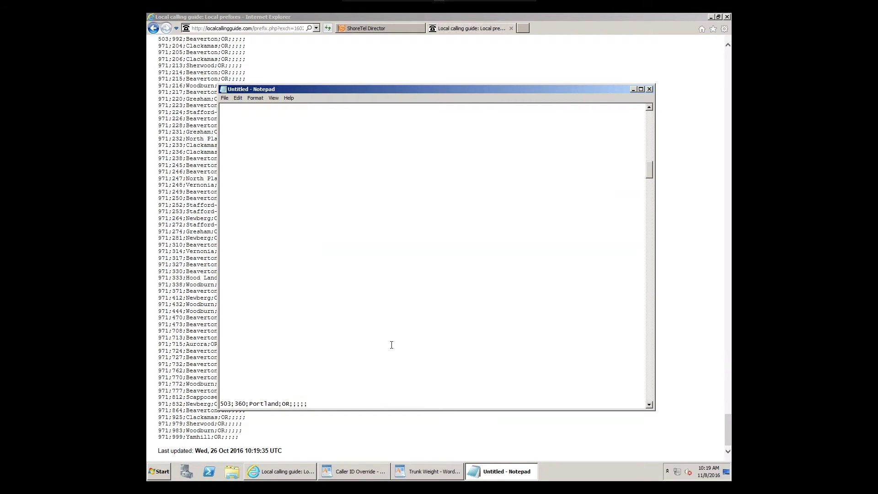
{"action": "scroll", "coordinate": [392, 344], "scroll_direction": "up", "scroll_amount": 15}
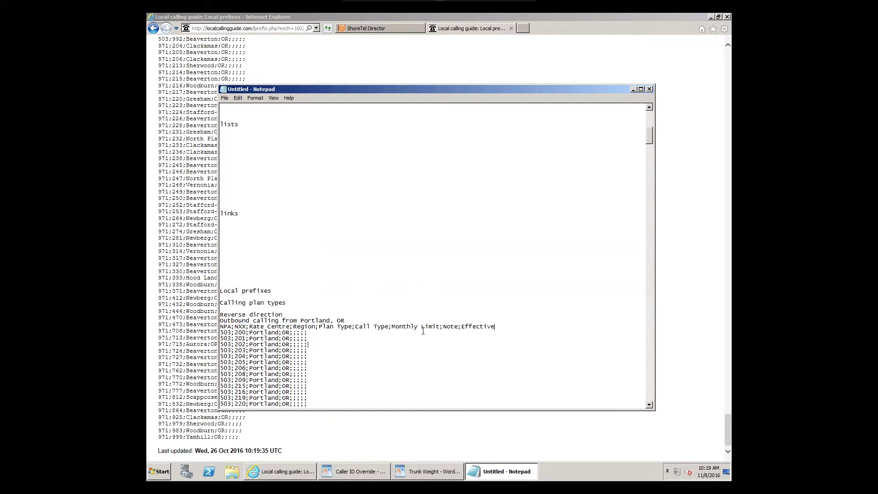
{"action": "left_click_drag", "start_coordinate": [494, 326], "coordinate": [240, 89]}
{"action": "key", "text": "Delete"}
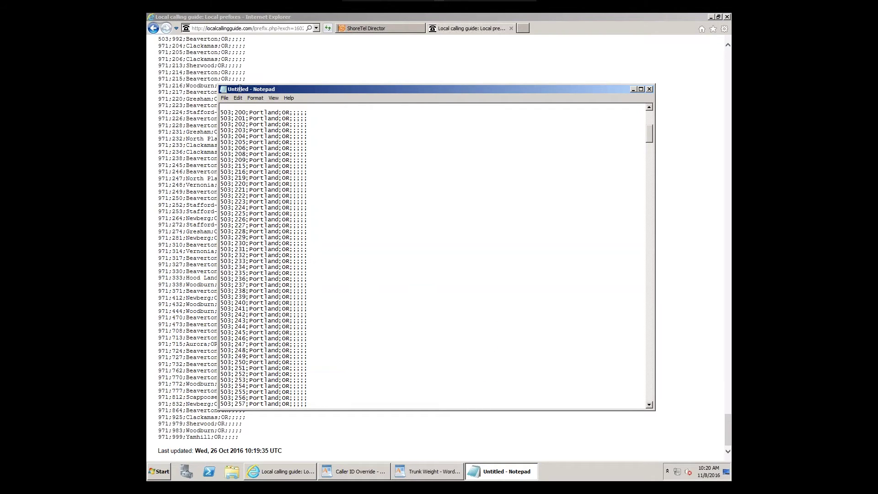
{"action": "key", "text": "ctrl+z"}
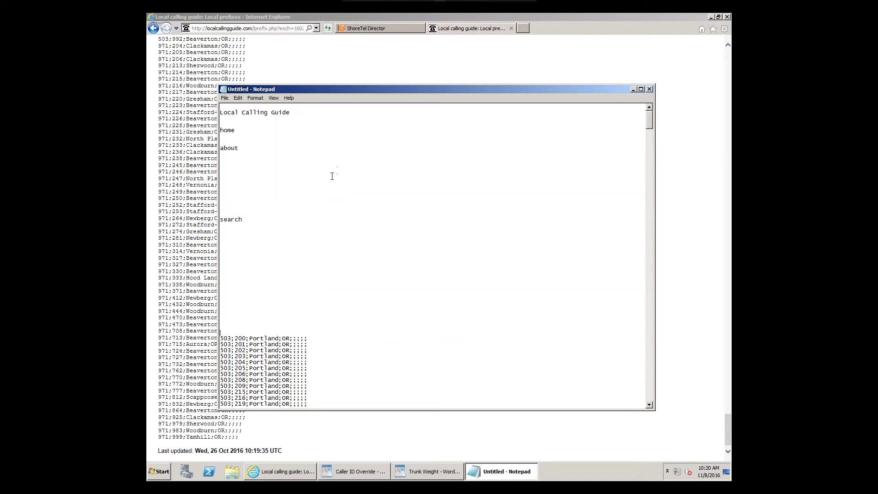
{"action": "left_click_drag", "start_coordinate": [241, 331], "coordinate": [211, 112]}
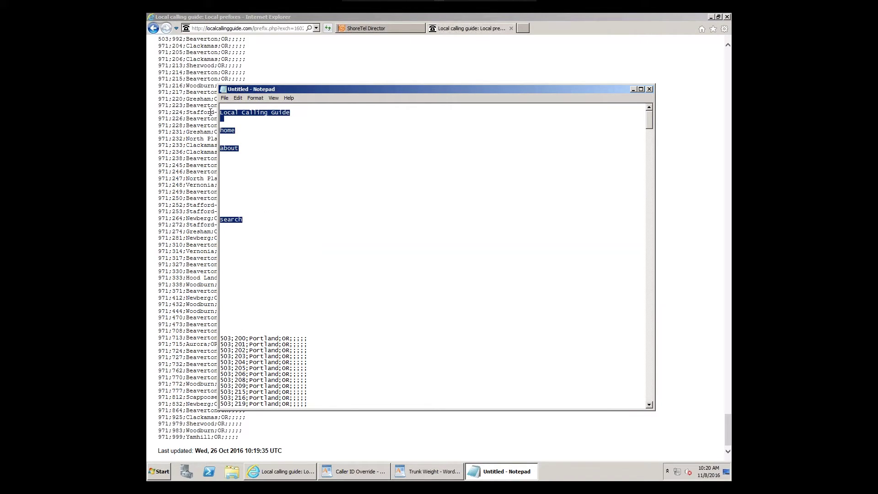
{"action": "key", "text": "Delete"}
{"action": "key", "text": "Delete"}
{"action": "key", "text": "Delete"}
{"action": "key", "text": "Delete"}
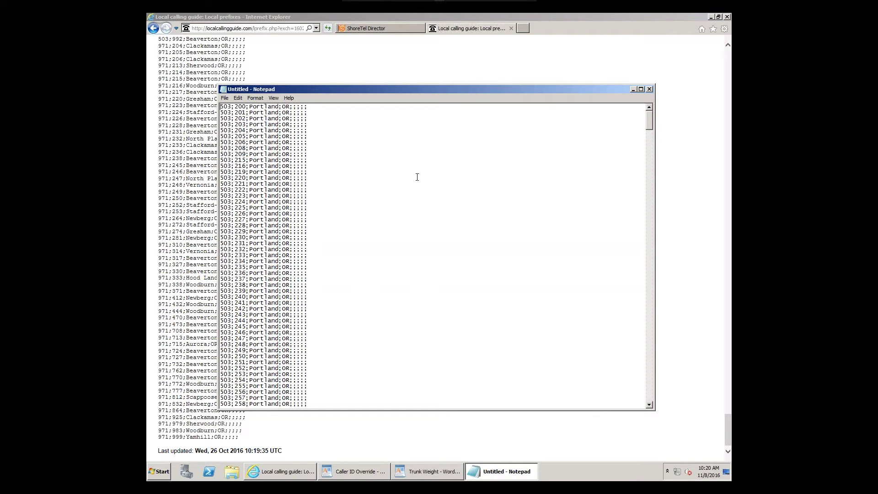
{"action": "scroll", "coordinate": [425, 220], "scroll_direction": "down", "scroll_amount": 6}
{"action": "scroll", "coordinate": [426, 220], "scroll_direction": "down", "scroll_amount": 20}
Step: Save the cleaned list as 'Portland' and close Notepad
{"action": "left_click", "coordinate": [226, 98]}
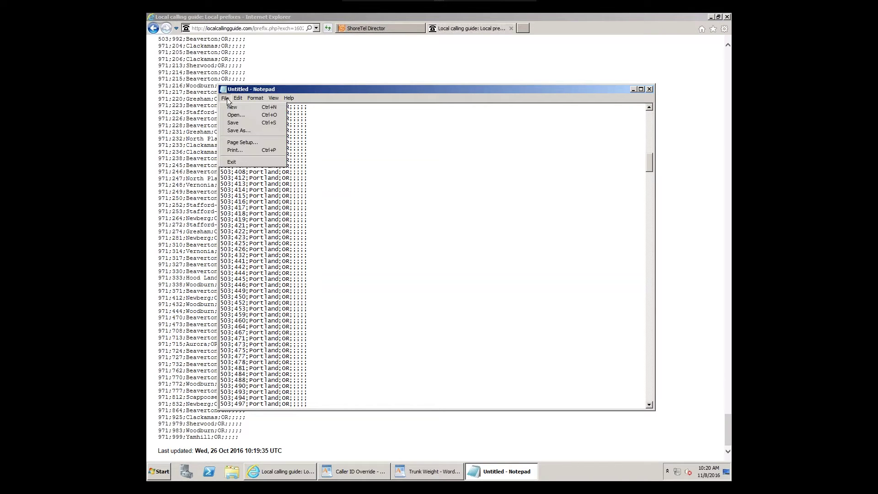
{"action": "left_click", "coordinate": [243, 123]}
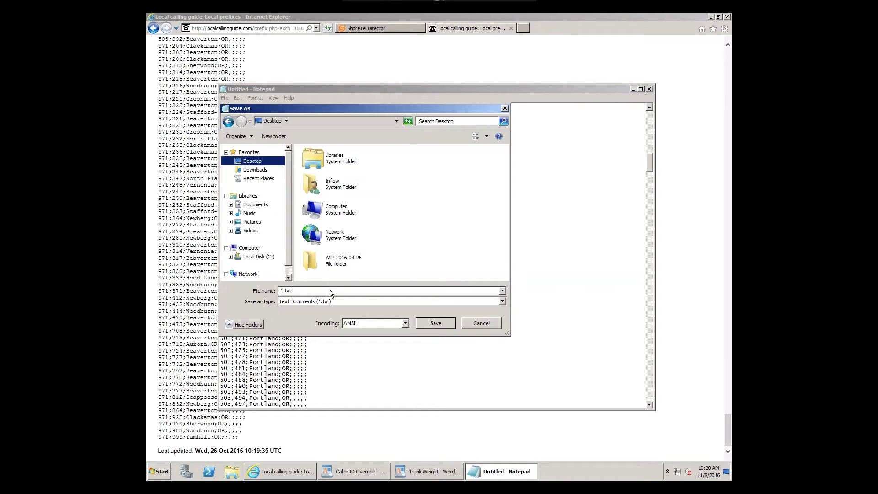
{"action": "type", "text": "Portland"}
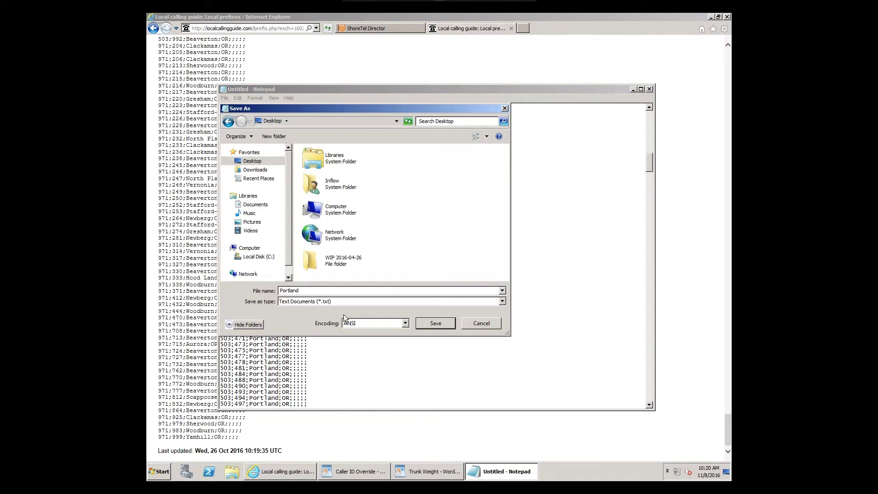
{"action": "left_click", "coordinate": [431, 322]}
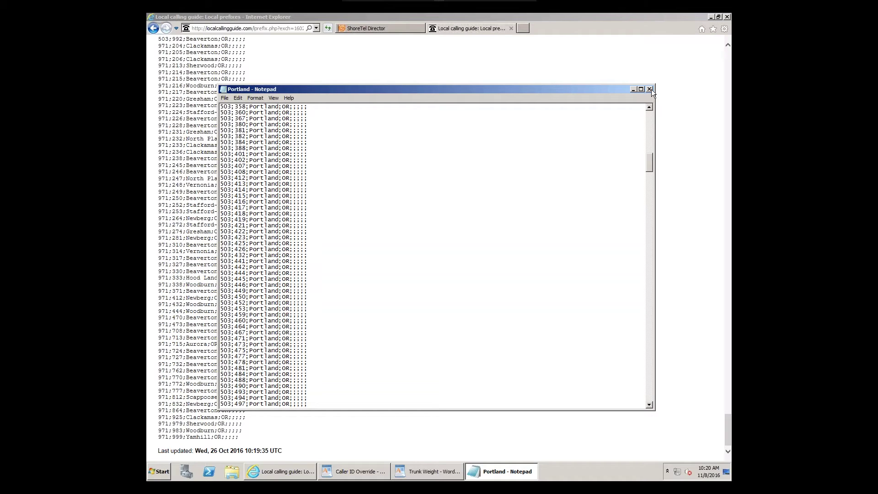
{"action": "left_click", "coordinate": [649, 89]}
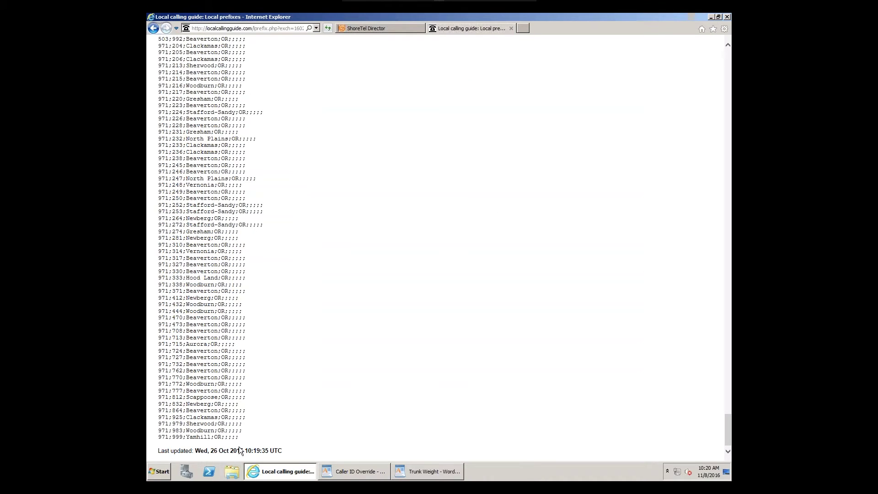
Step: Discard the trunk group changes and open the Local Prefixes list, showing Eugene Prefix
{"action": "left_click", "coordinate": [377, 29]}
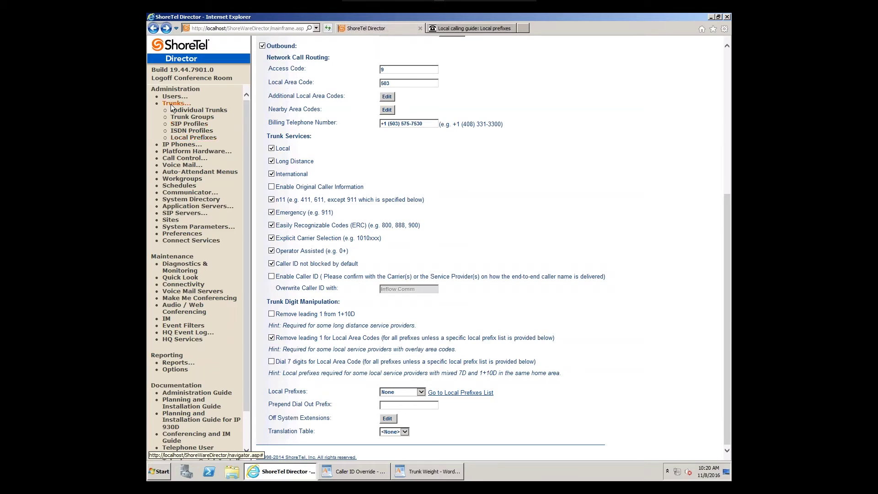
{"action": "left_click", "coordinate": [190, 138]}
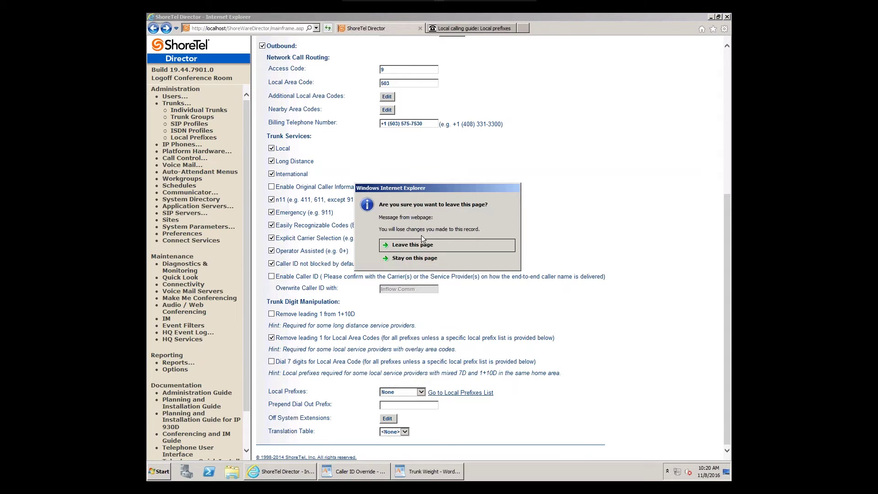
{"action": "left_click", "coordinate": [420, 243]}
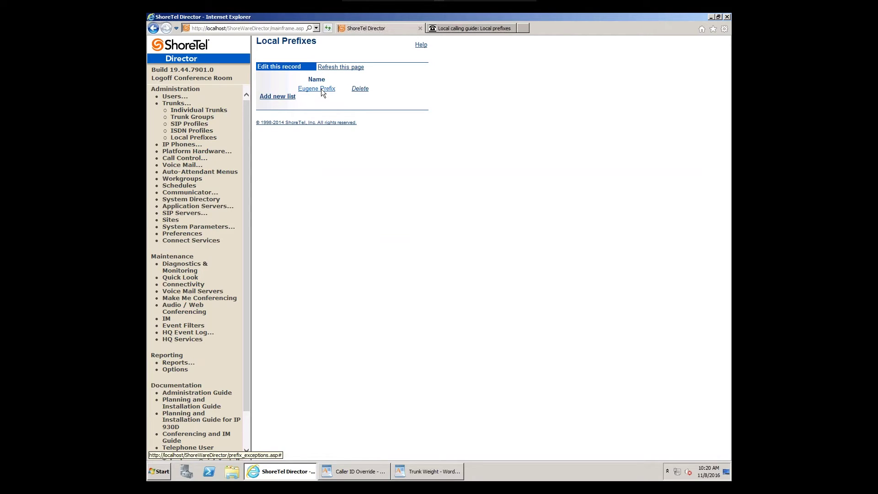
Step: Create a new local prefix list by uploading Portland.txt from the Desktop
{"action": "left_click", "coordinate": [278, 96]}
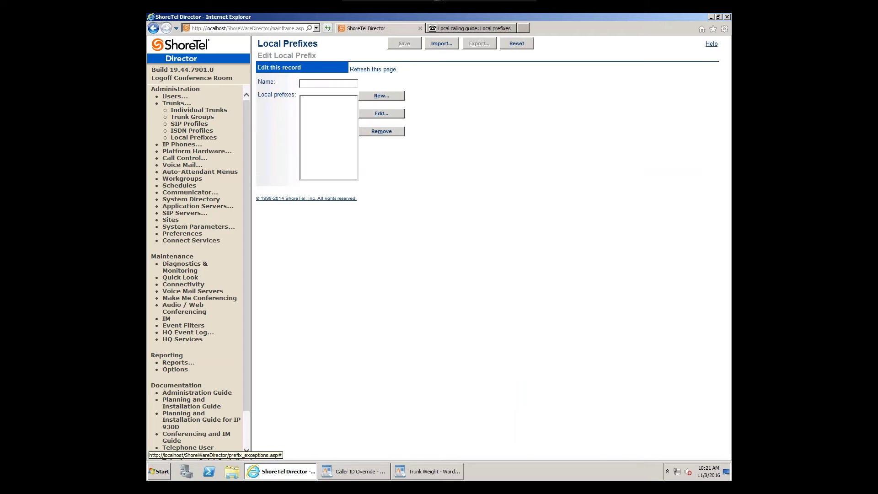
{"action": "left_click", "coordinate": [446, 44]}
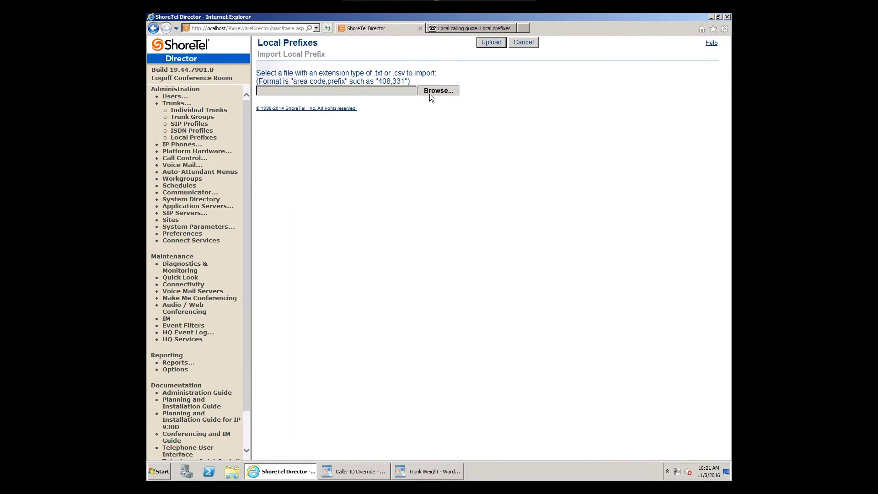
{"action": "left_click", "coordinate": [430, 93]}
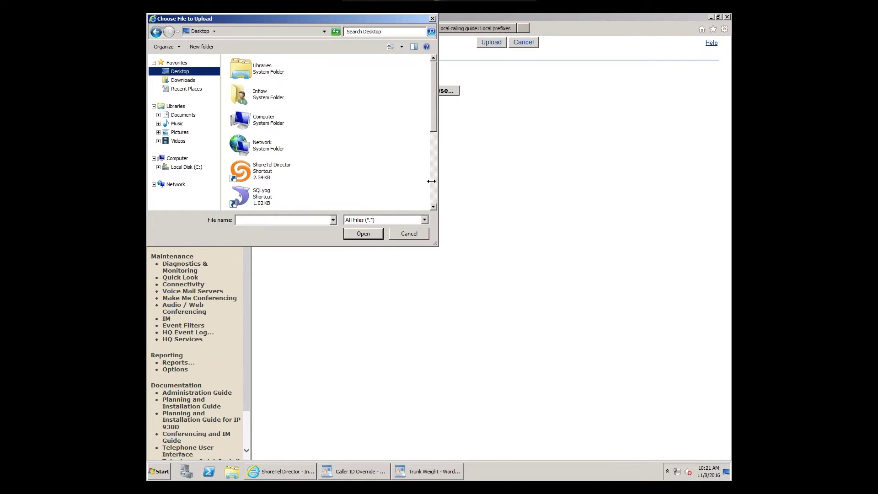
{"action": "left_click", "coordinate": [432, 183]}
{"action": "double_click", "coordinate": [320, 194]}
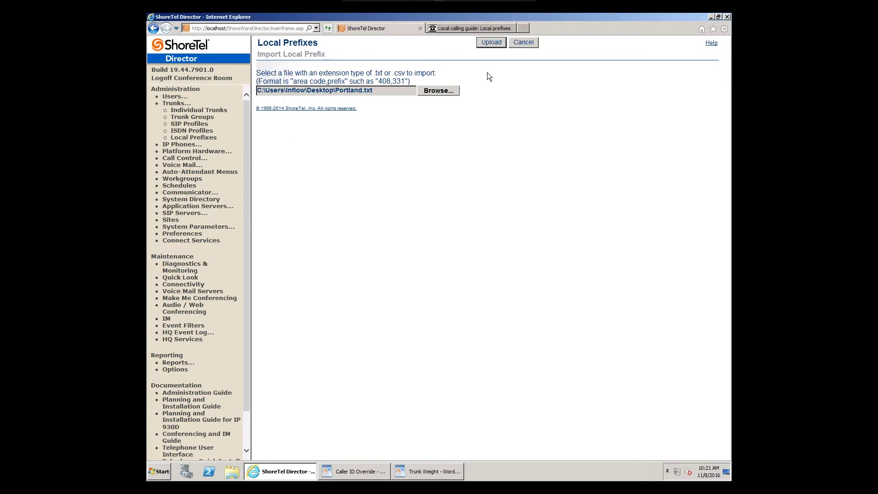
{"action": "left_click", "coordinate": [487, 42]}
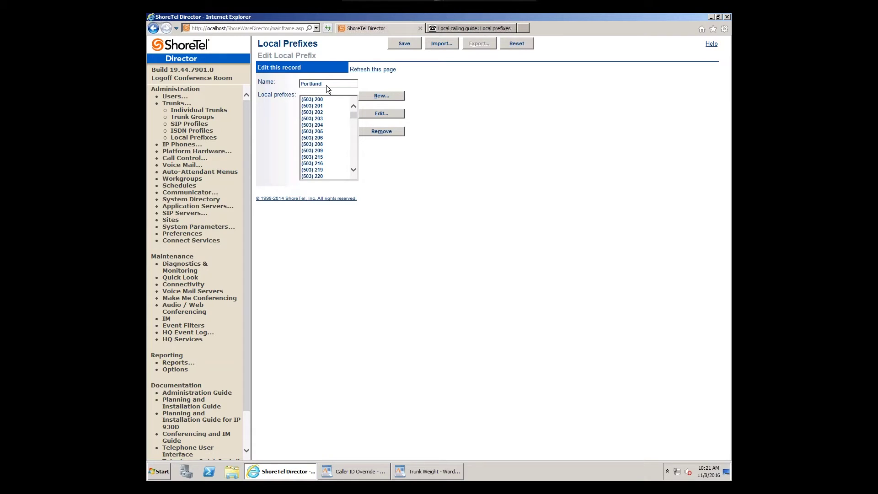
Step: Review the imported Portland prefixes from (503) 200 onward, save the list, and start a new prefix
{"action": "double_click", "coordinate": [303, 84]}
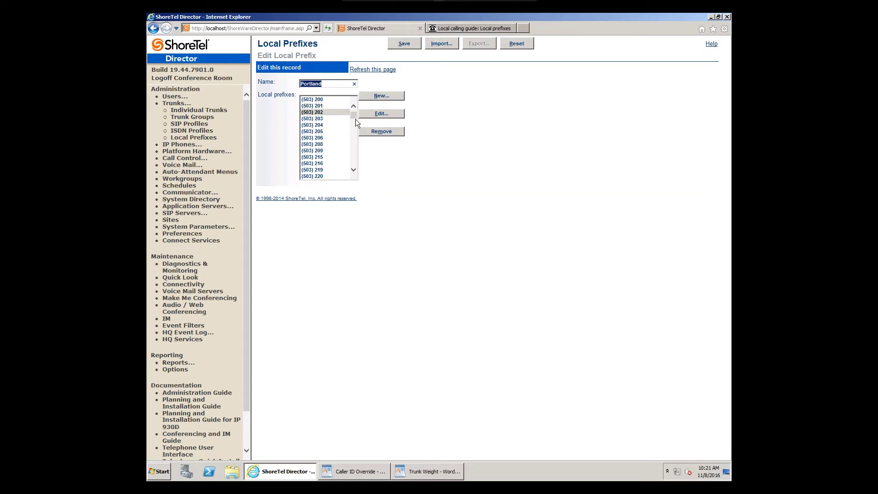
{"action": "left_click_drag", "start_coordinate": [354, 117], "coordinate": [357, 135]}
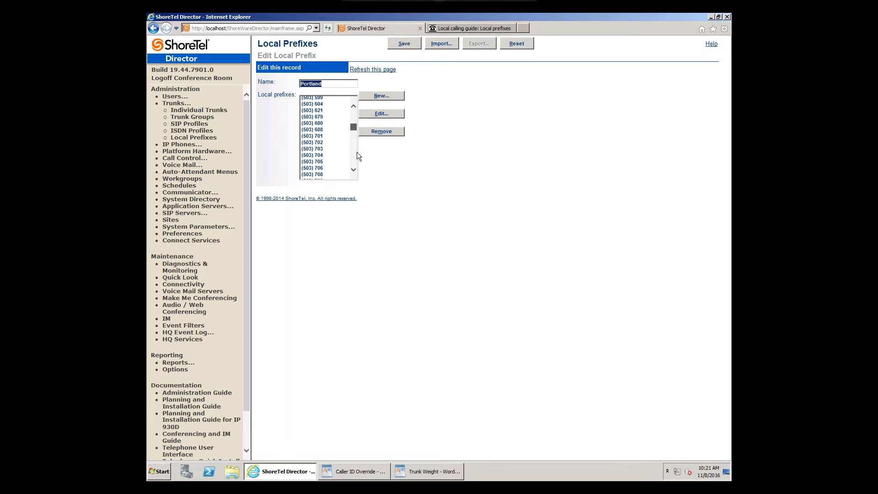
{"action": "left_click", "coordinate": [356, 156]}
{"action": "scroll", "coordinate": [354, 170], "scroll_direction": "down", "scroll_amount": 5}
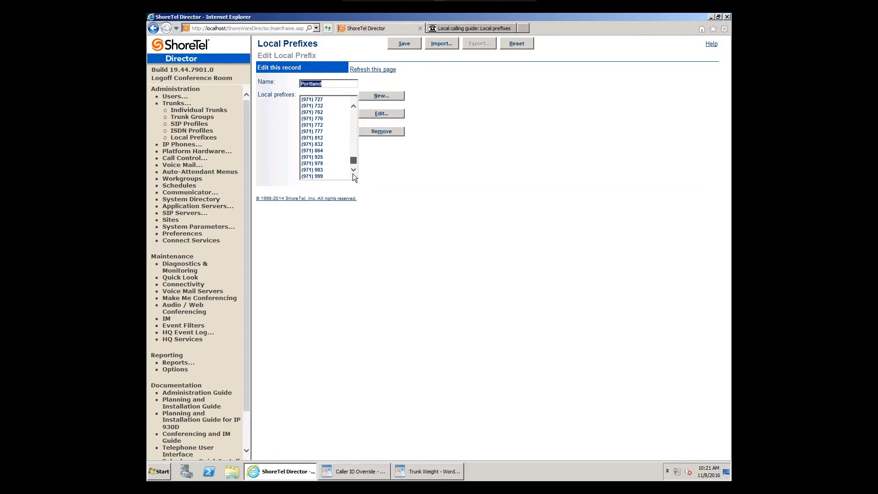
{"action": "scroll", "coordinate": [351, 137], "scroll_direction": "up", "scroll_amount": 5}
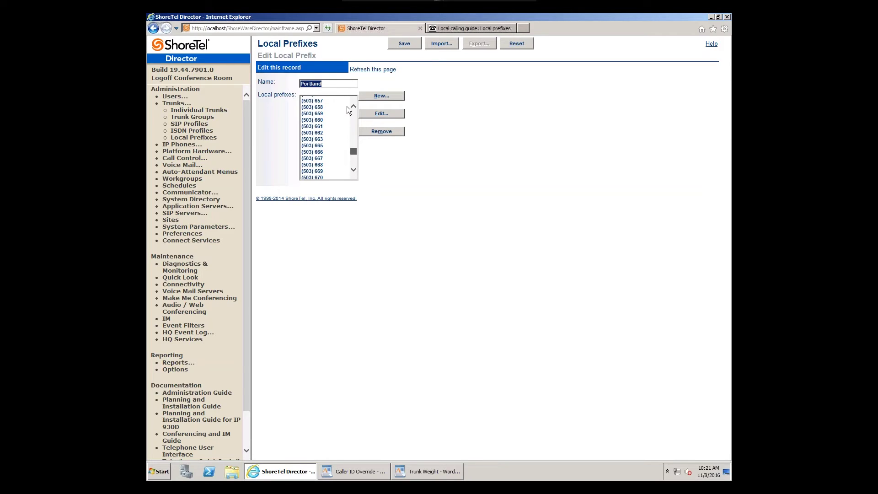
{"action": "scroll", "coordinate": [347, 107], "scroll_direction": "up", "scroll_amount": 10}
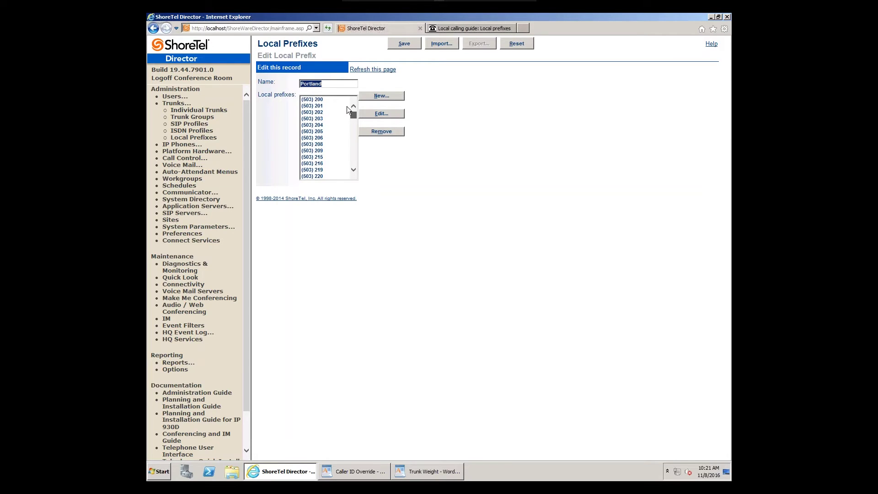
{"action": "left_click", "coordinate": [401, 47]}
{"action": "left_click", "coordinate": [383, 98]}
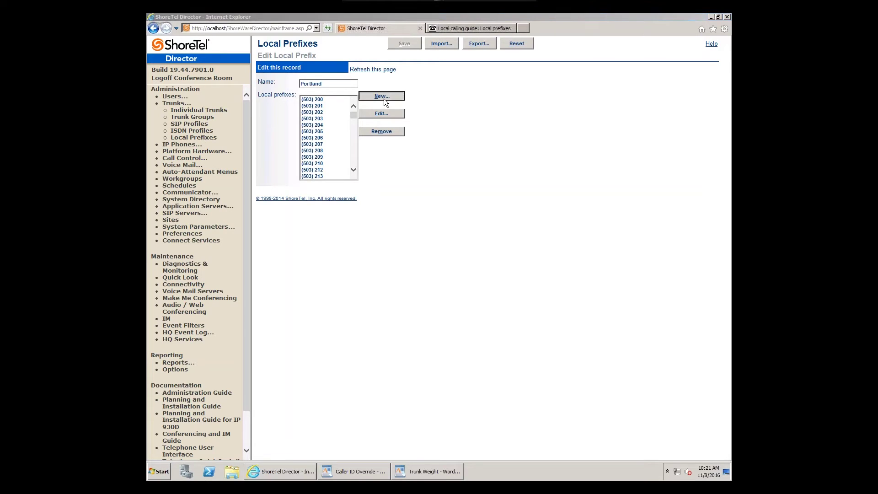
Step: Try adding prefix (971) 999 and dismiss the duplicate-prefix warning
{"action": "type", "text": "97"}
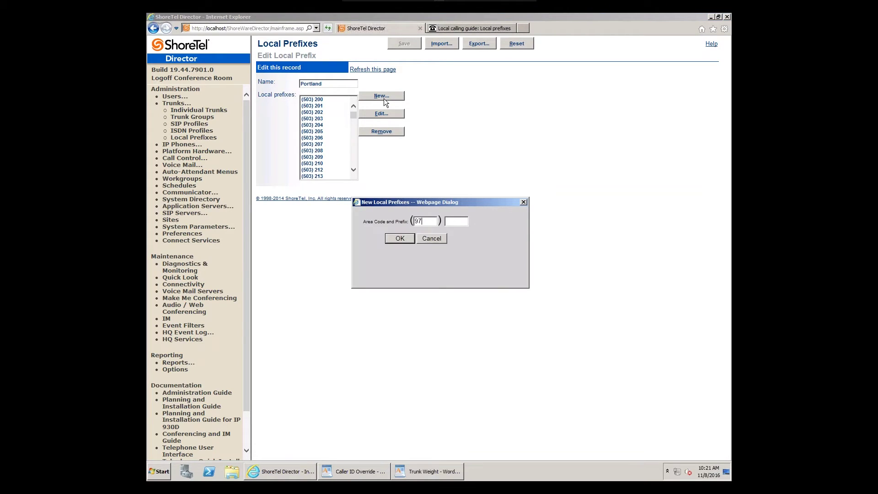
{"action": "type", "text": "1999"}
{"action": "left_click", "coordinate": [401, 242]}
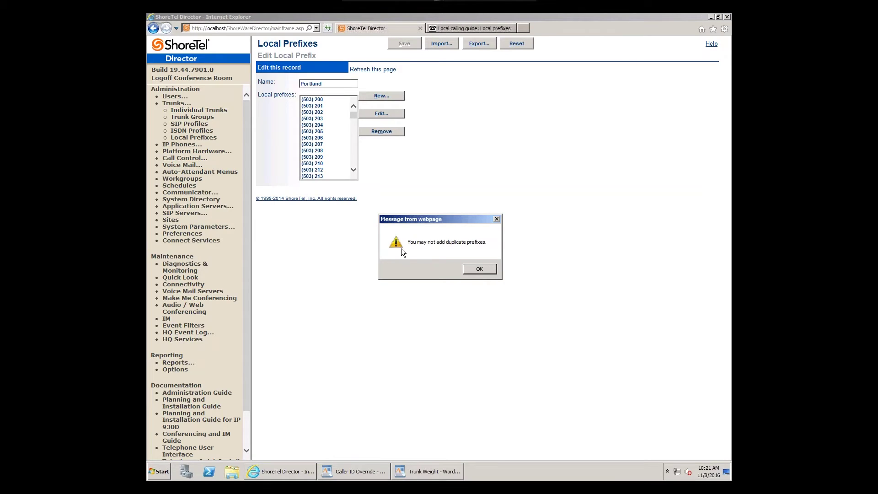
{"action": "left_click", "coordinate": [474, 271]}
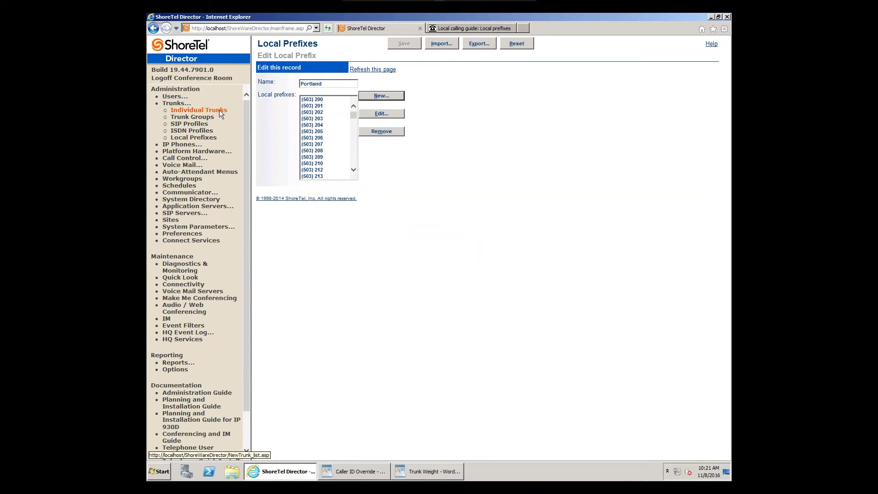
Step: Set the Test PRI trunk group's Local Prefixes to Portland and save it
{"action": "left_click", "coordinate": [194, 118]}
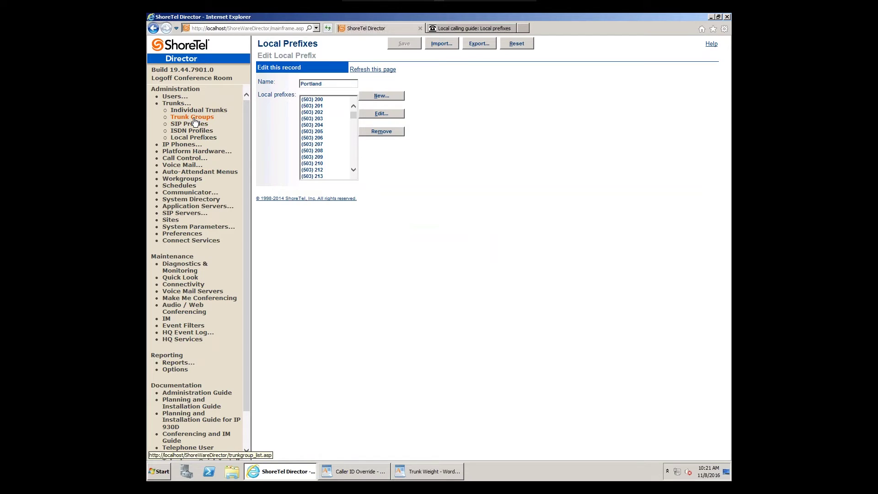
{"action": "left_click", "coordinate": [268, 125]}
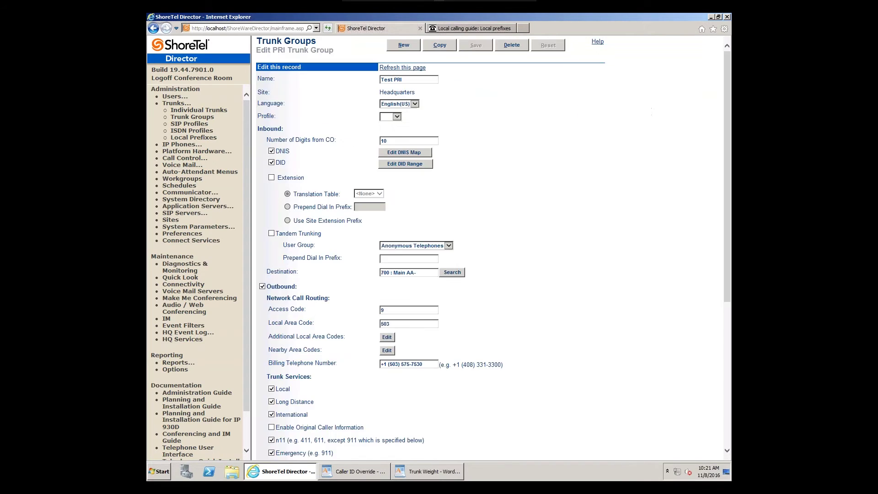
{"action": "scroll", "coordinate": [474, 345], "scroll_direction": "down", "scroll_amount": 5}
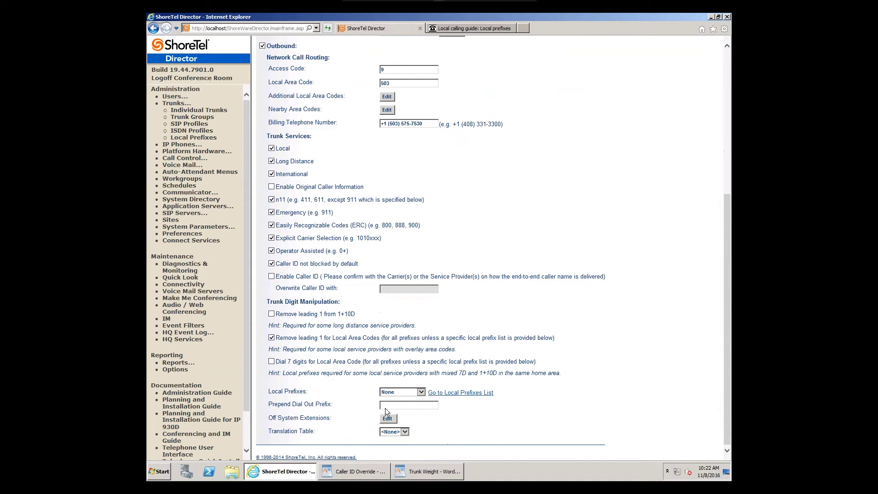
{"action": "left_click", "coordinate": [389, 392]}
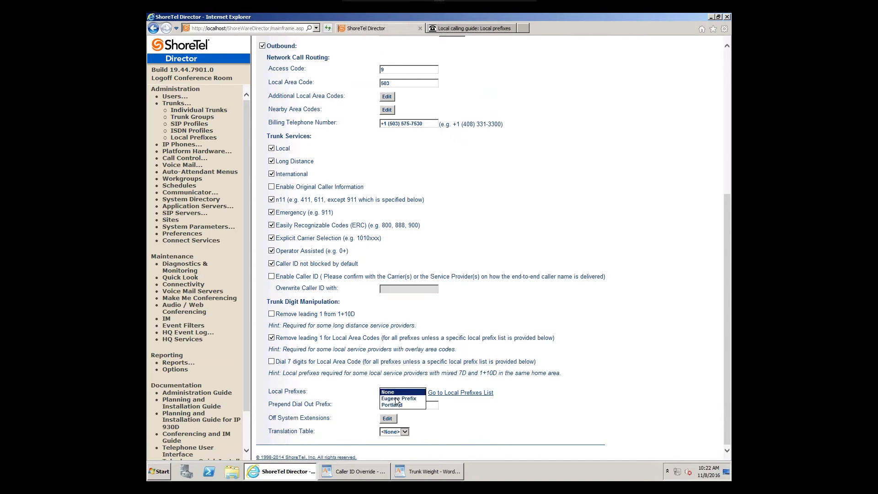
{"action": "left_click", "coordinate": [396, 404]}
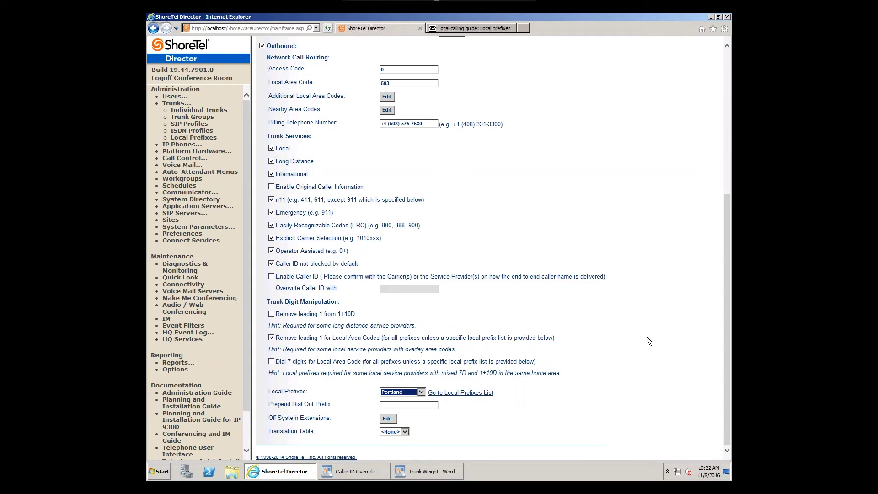
{"action": "left_click", "coordinate": [724, 61]}
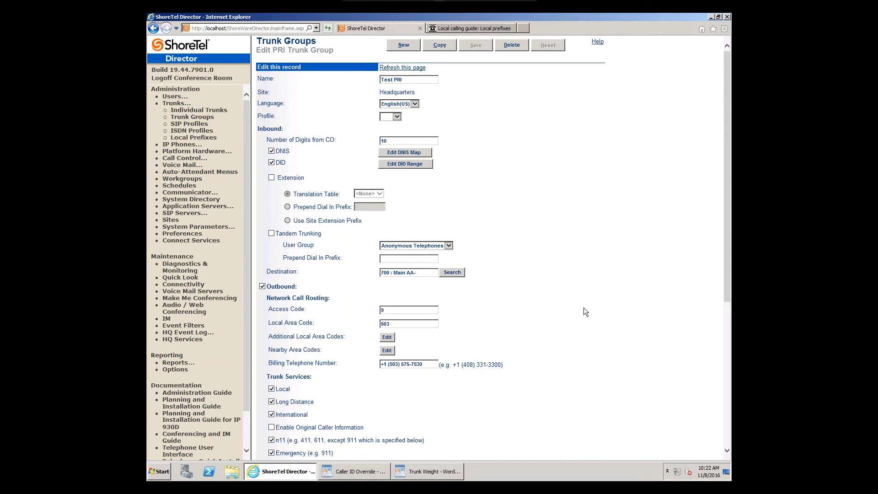
{"action": "scroll", "coordinate": [585, 316], "scroll_direction": "down", "scroll_amount": 5}
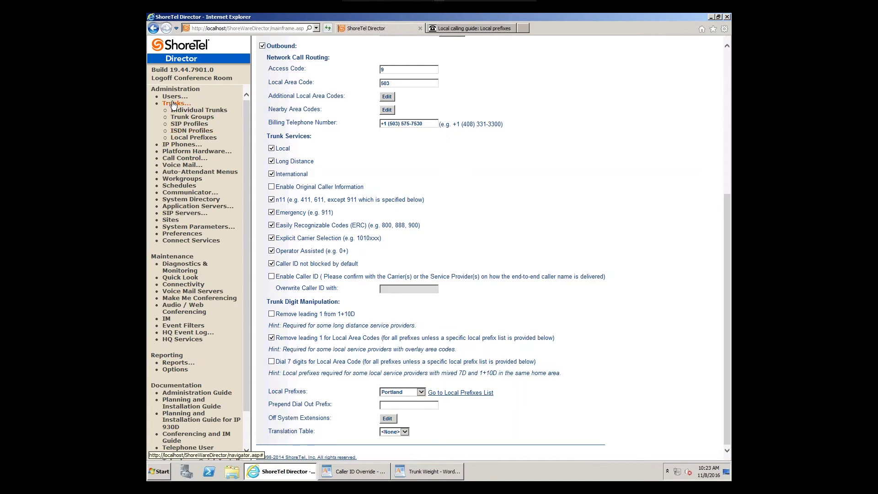
Step: Check the RNIE profile's SEND_BTN_AS_RNIE=YES custom parameter, then go to Trunk Groups
{"action": "left_click", "coordinate": [189, 131]}
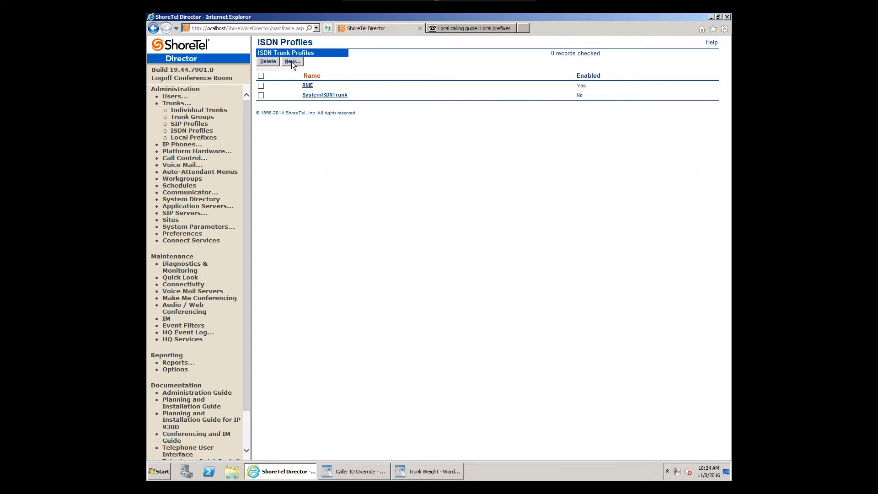
{"action": "left_click", "coordinate": [307, 85]}
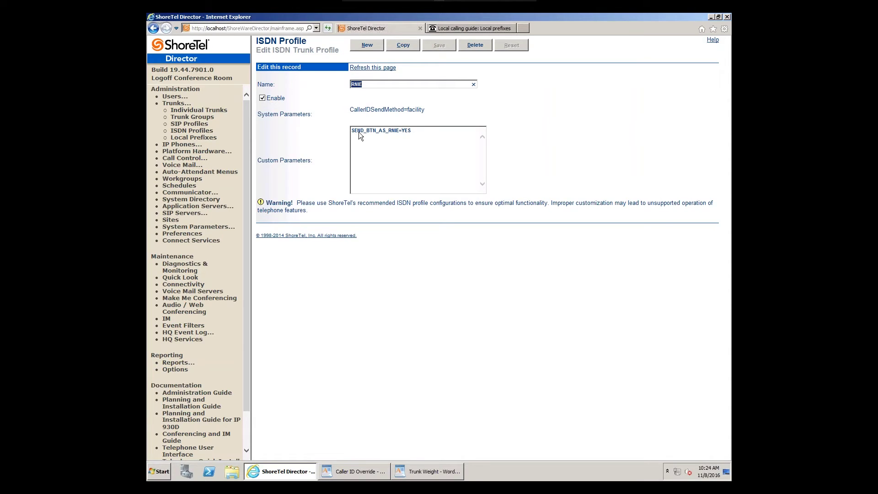
{"action": "left_click_drag", "start_coordinate": [409, 130], "coordinate": [342, 129]}
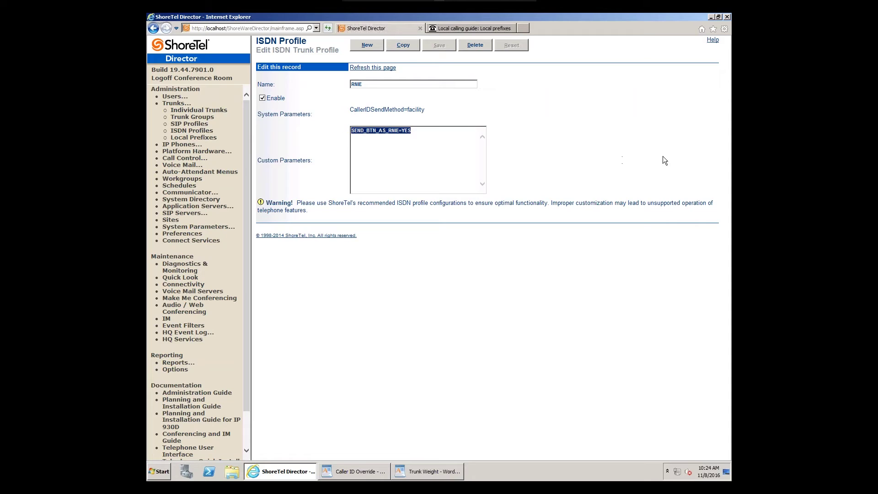
{"action": "left_click", "coordinate": [592, 135]}
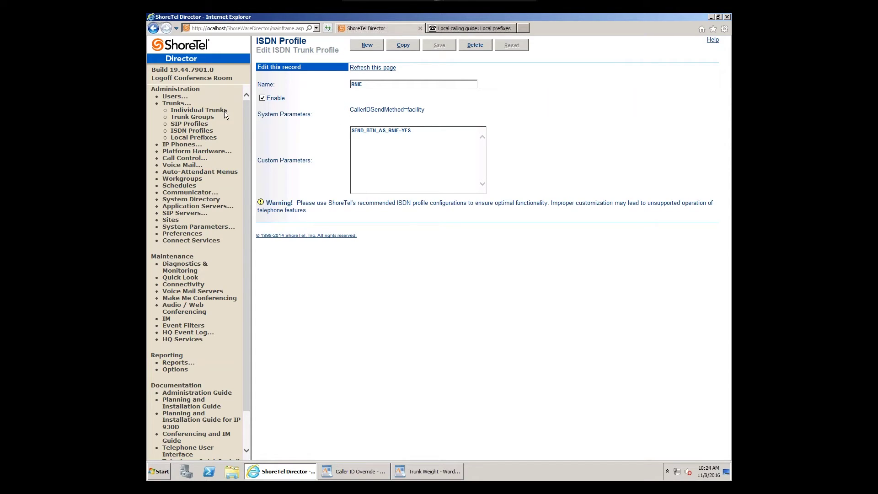
{"action": "left_click", "coordinate": [211, 120]}
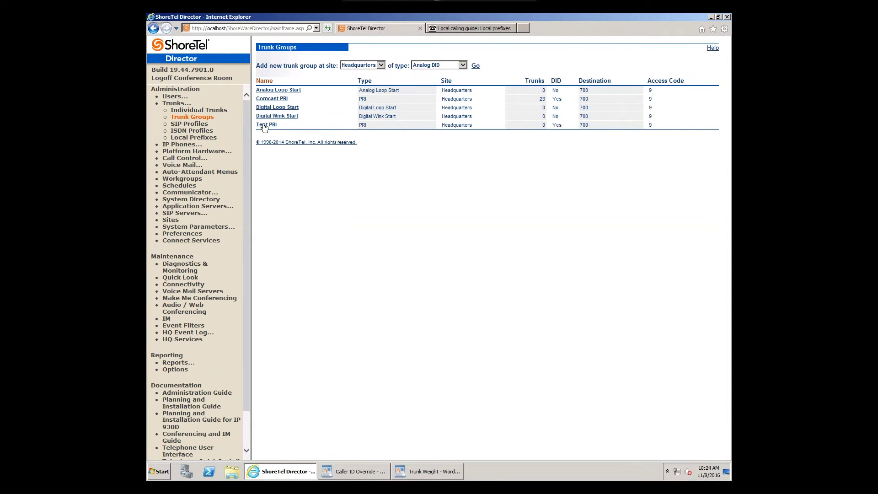
Step: Set the Test PRI trunk group's ISDN Profile to RNIE
{"action": "left_click", "coordinate": [266, 125]}
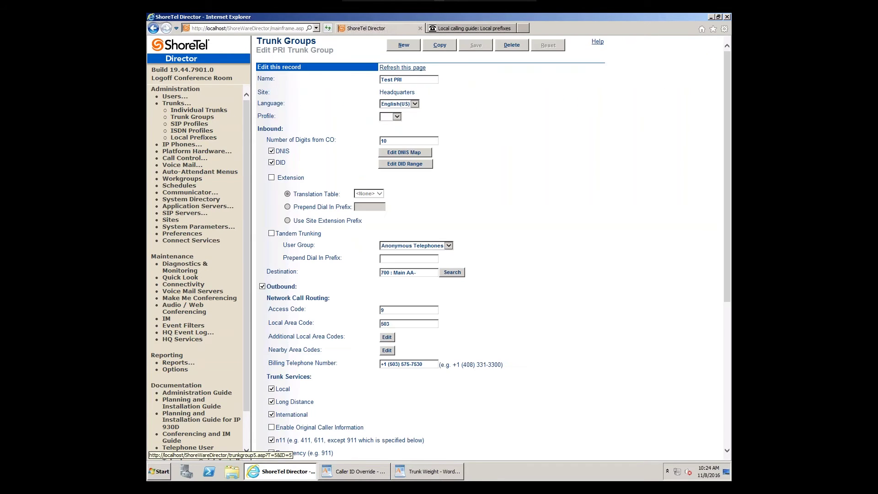
{"action": "left_click_drag", "start_coordinate": [257, 117], "coordinate": [260, 117]}
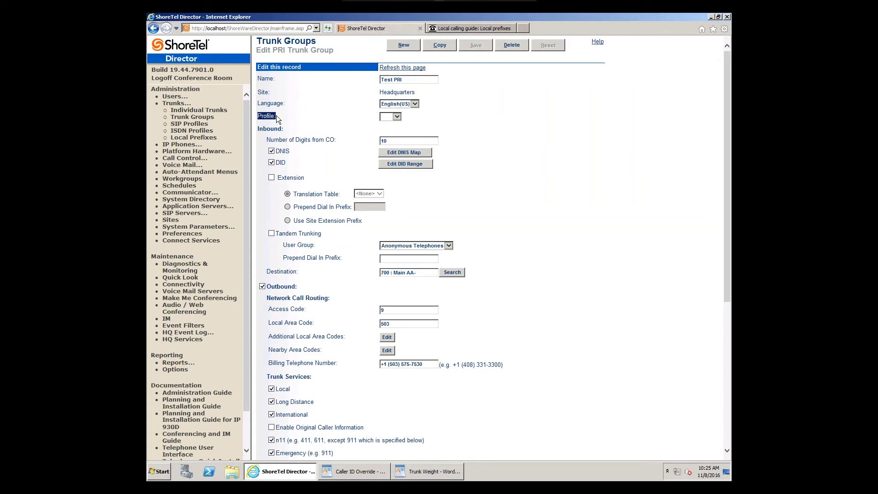
{"action": "left_click", "coordinate": [398, 117]}
{"action": "left_click", "coordinate": [393, 123]}
{"action": "left_click", "coordinate": [468, 124]}
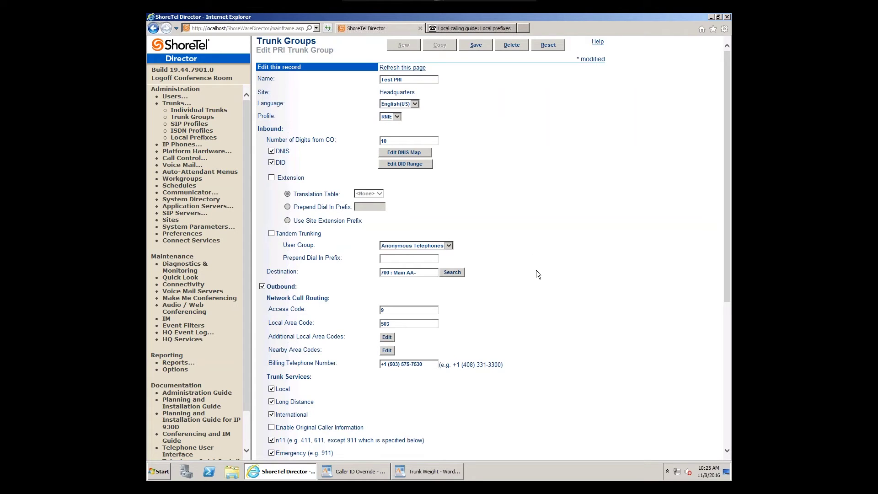
Step: Review the Billing Telephone Number value under Trunk Services
{"action": "scroll", "coordinate": [534, 278], "scroll_direction": "down", "scroll_amount": 3}
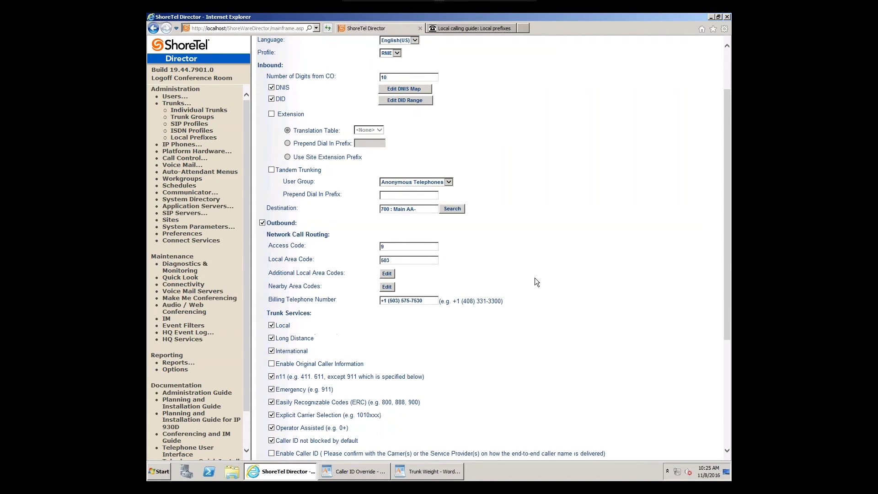
{"action": "scroll", "coordinate": [531, 283], "scroll_direction": "down", "scroll_amount": 3}
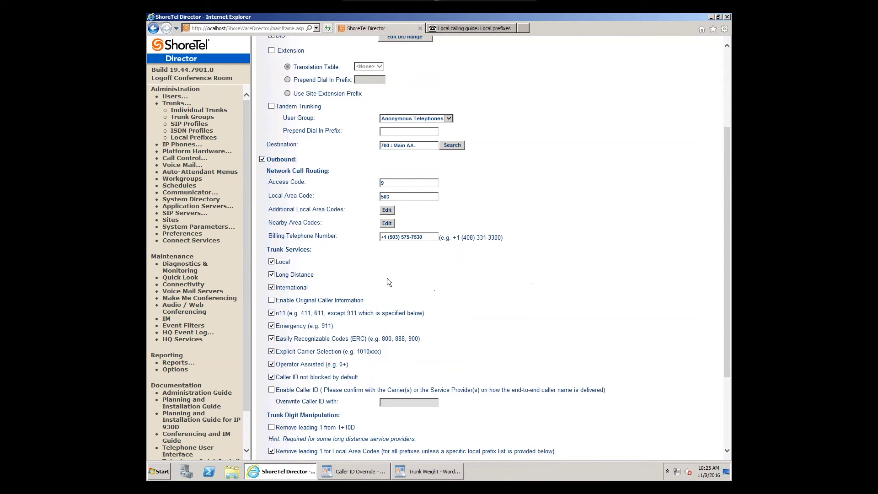
{"action": "left_click_drag", "start_coordinate": [268, 236], "coordinate": [331, 237]}
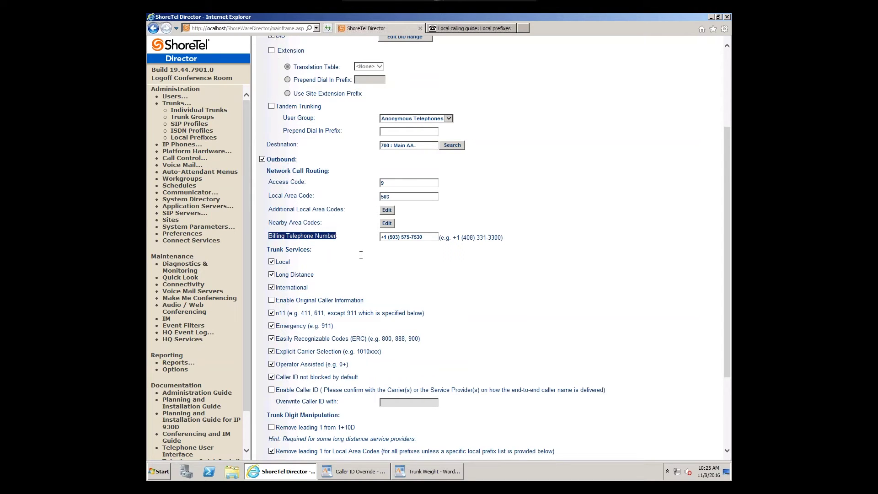
{"action": "triple_click", "coordinate": [434, 237]}
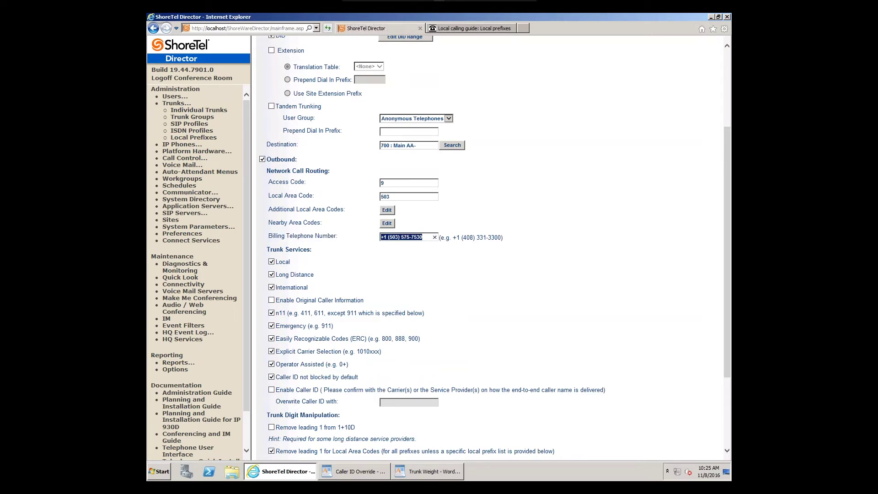
{"action": "left_click", "coordinate": [583, 233]}
{"action": "left_click_drag", "start_coordinate": [423, 237], "coordinate": [380, 237]}
{"action": "left_click", "coordinate": [448, 288]}
Step: Turn on Enable Original Caller Information and recheck the billing telephone number
{"action": "left_click_drag", "start_coordinate": [276, 301], "coordinate": [362, 301]}
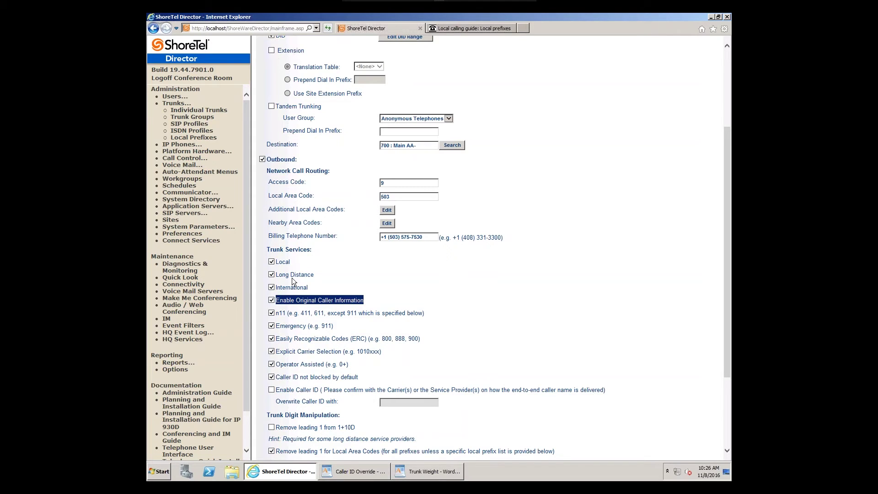
{"action": "left_click_drag", "start_coordinate": [268, 235], "coordinate": [343, 235]}
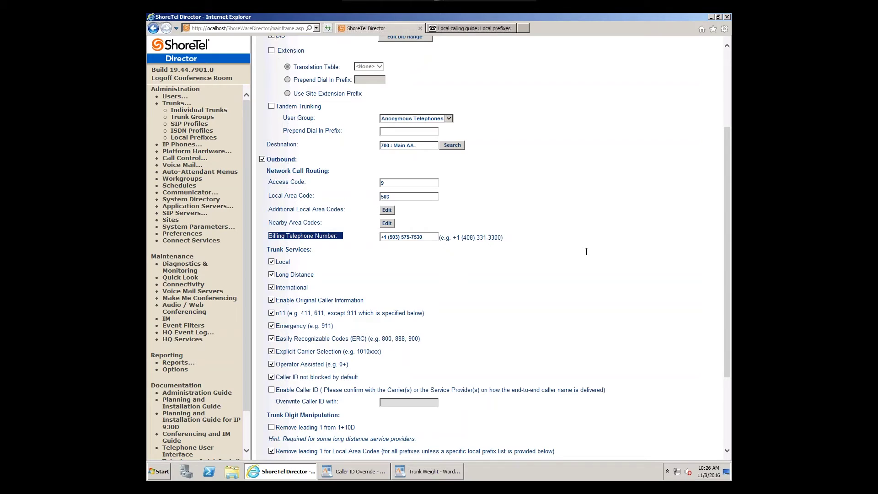
{"action": "left_click", "coordinate": [586, 251]}
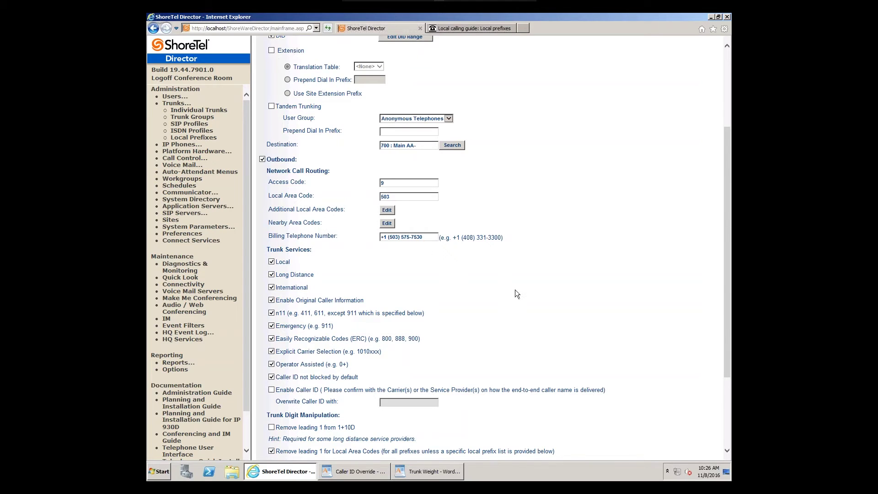
{"action": "left_click_drag", "start_coordinate": [275, 301], "coordinate": [349, 300]}
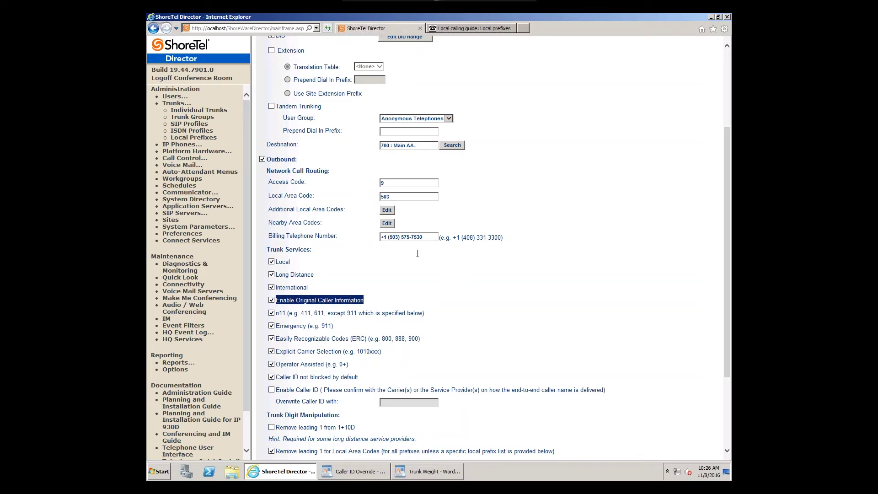
{"action": "left_click", "coordinate": [369, 236]}
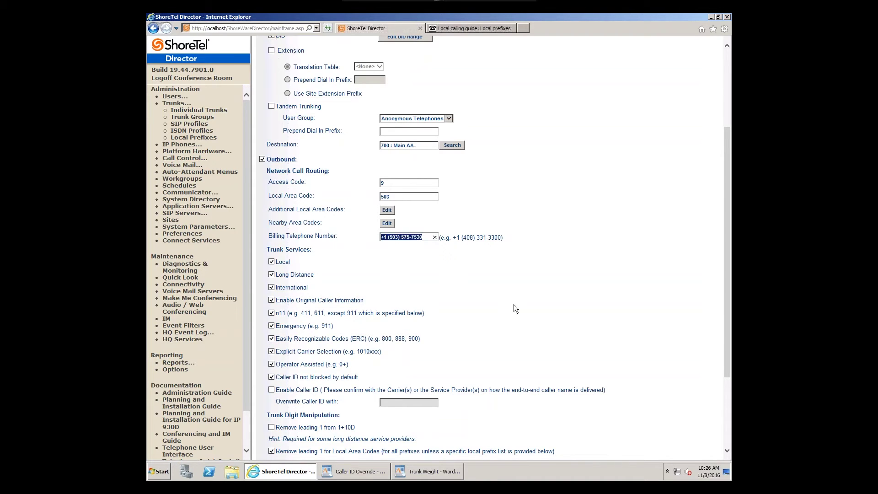
{"action": "scroll", "coordinate": [375, 143], "scroll_direction": "up", "scroll_amount": 1}
{"action": "scroll", "coordinate": [375, 143], "scroll_direction": "up", "scroll_amount": 3}
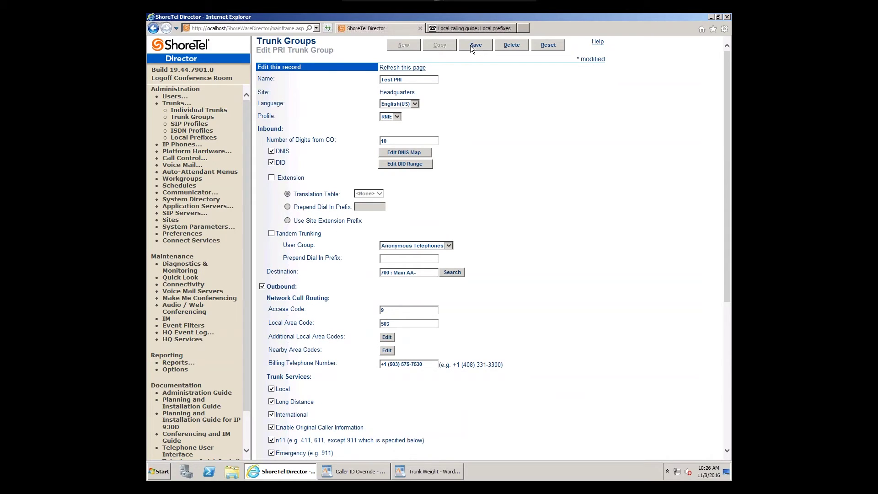
Step: Save the Test PRI trunk group with the RNIE profile and original caller information
{"action": "key", "text": "F5"}
Step: Confirm Local Prefixes shows Portland, then switch to the Caller ID Override WordPad notes
{"action": "scroll", "coordinate": [562, 262], "scroll_direction": "down", "scroll_amount": 5}
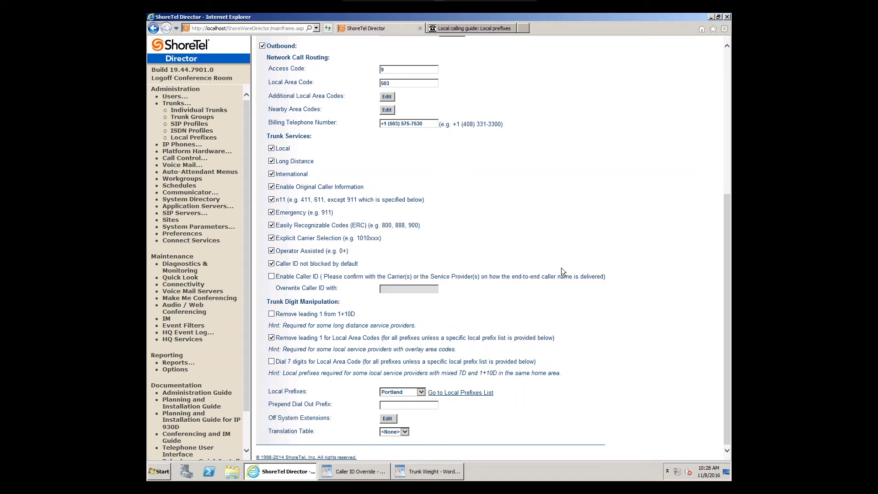
{"action": "left_click", "coordinate": [363, 471]}
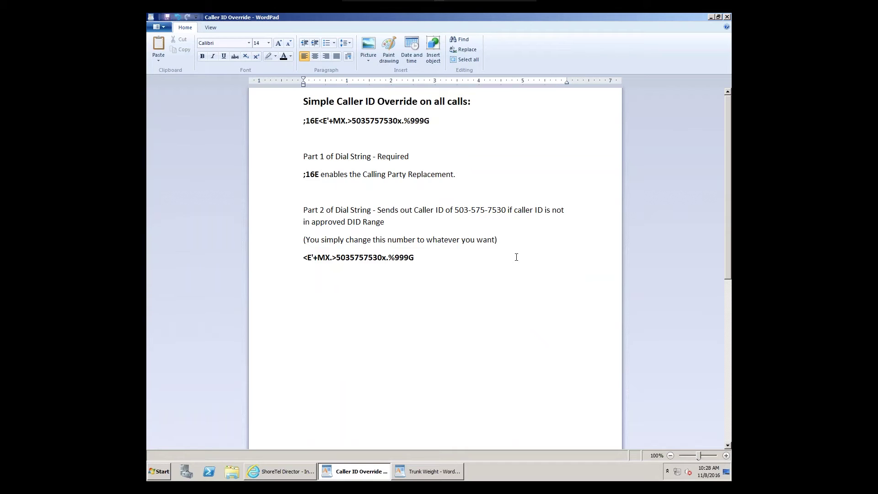
{"action": "left_click_drag", "start_coordinate": [424, 123], "coordinate": [312, 128]}
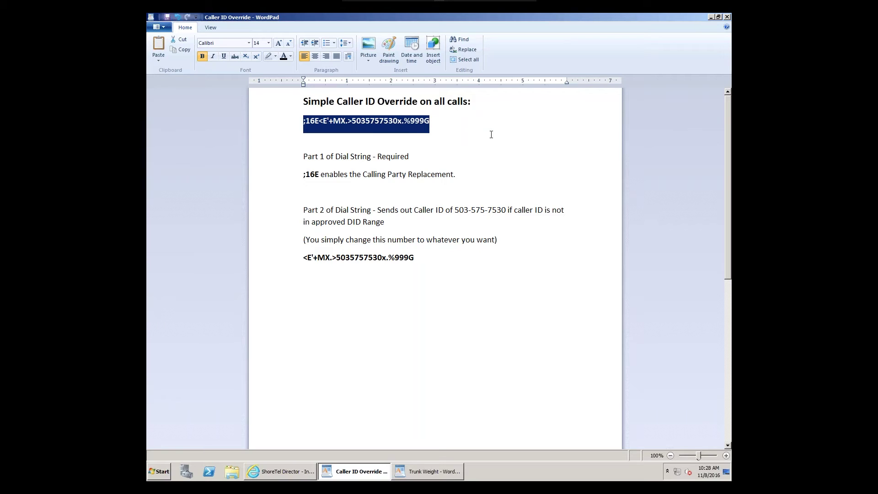
{"action": "left_click", "coordinate": [421, 147]}
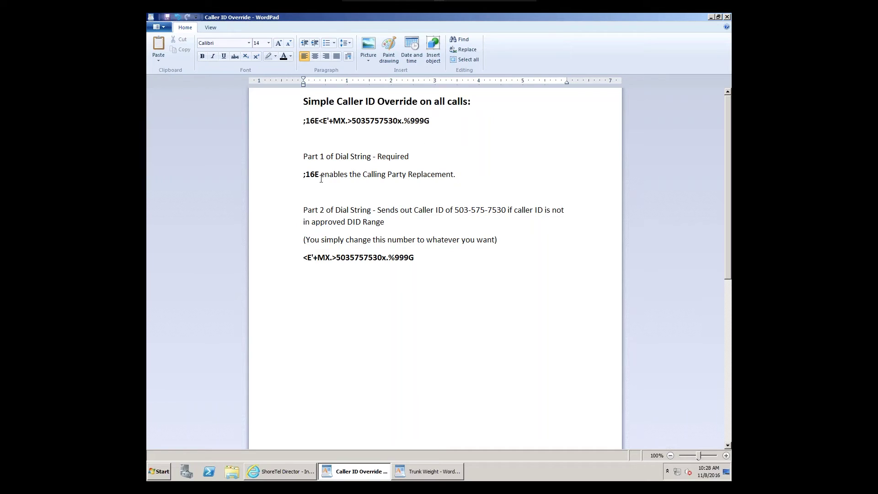
{"action": "left_click_drag", "start_coordinate": [320, 176], "coordinate": [305, 176]}
{"action": "left_click", "coordinate": [505, 172]}
{"action": "left_click", "coordinate": [417, 258]}
{"action": "left_click_drag", "start_coordinate": [416, 258], "coordinate": [306, 260]}
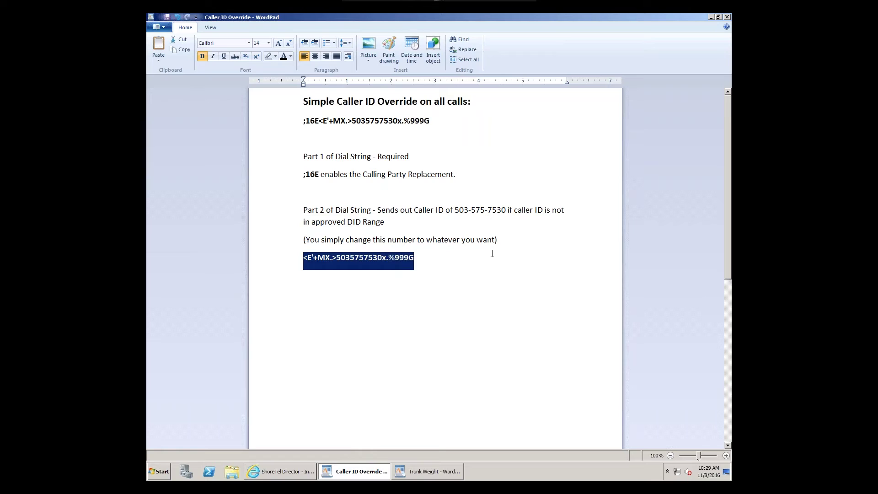
{"action": "left_click_drag", "start_coordinate": [454, 212], "coordinate": [503, 215]}
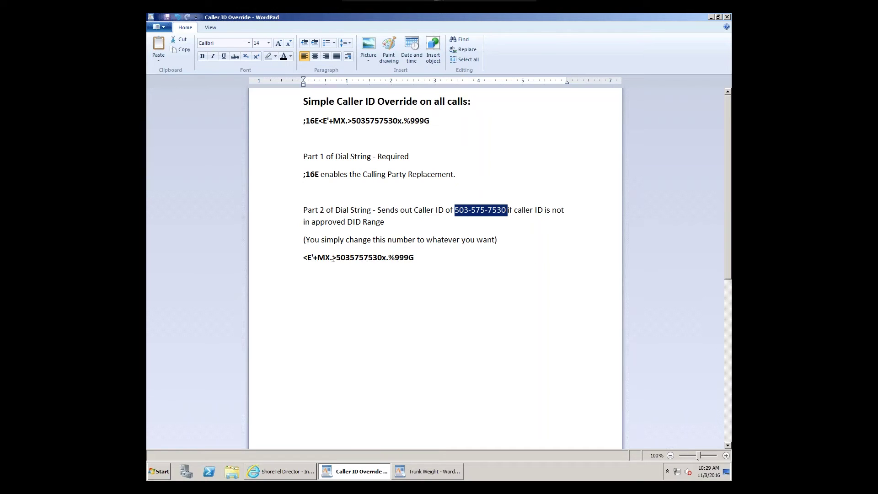
{"action": "left_click_drag", "start_coordinate": [336, 258], "coordinate": [382, 256]}
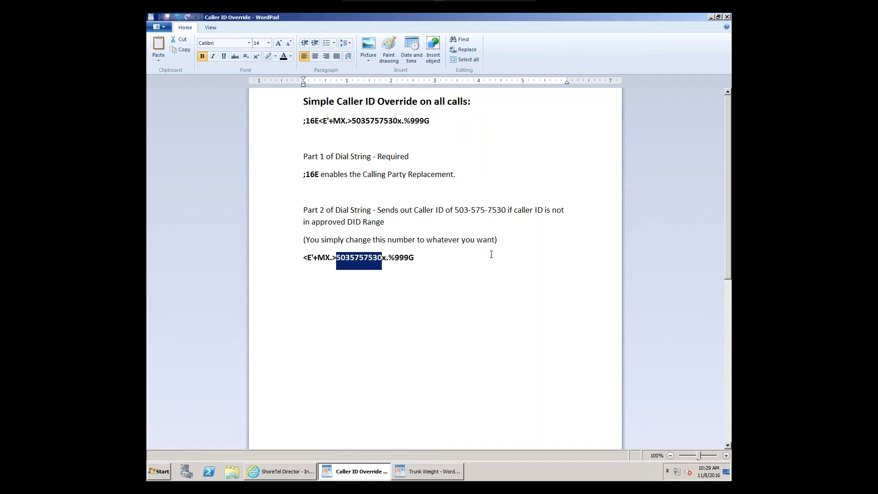
{"action": "left_click", "coordinate": [438, 122]}
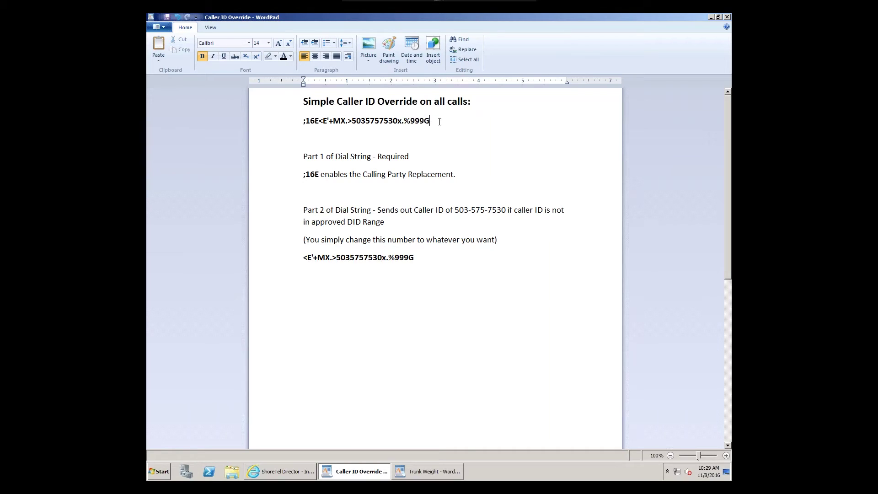
{"action": "left_click_drag", "start_coordinate": [440, 121], "coordinate": [302, 117]}
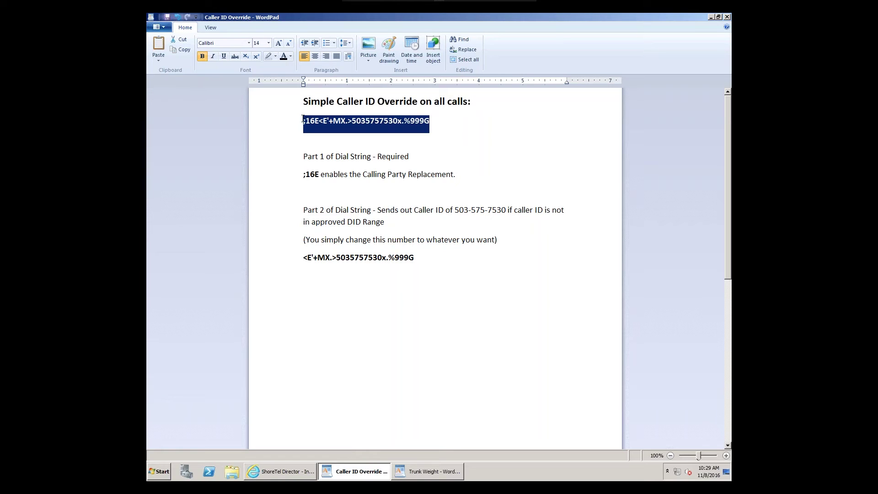
{"action": "left_click", "coordinate": [426, 268]}
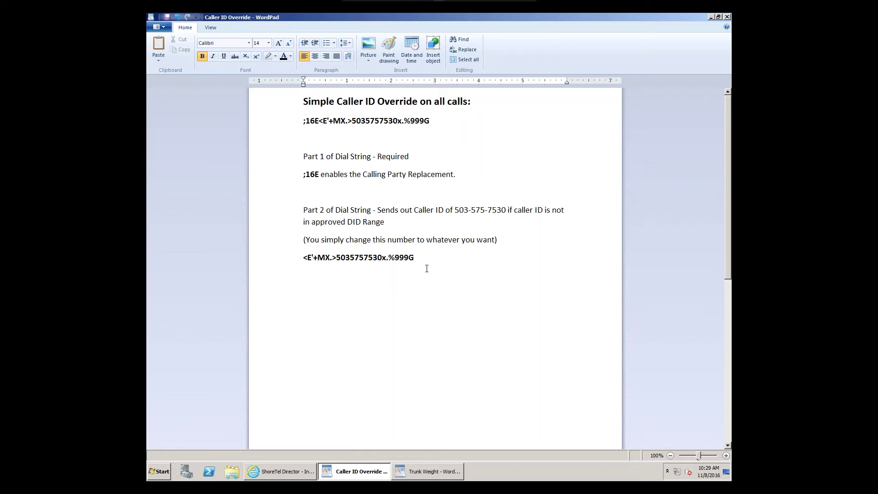
{"action": "scroll", "coordinate": [458, 312], "scroll_direction": "down", "scroll_amount": 12}
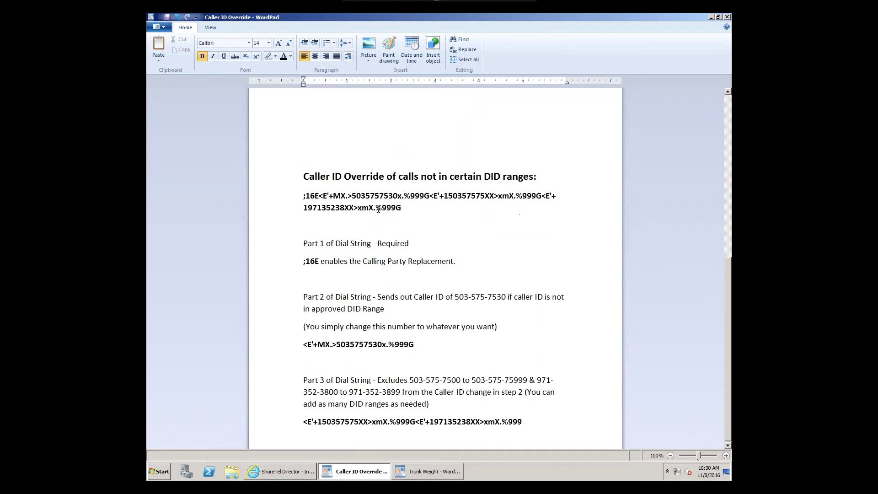
{"action": "left_click_drag", "start_coordinate": [405, 209], "coordinate": [304, 196]}
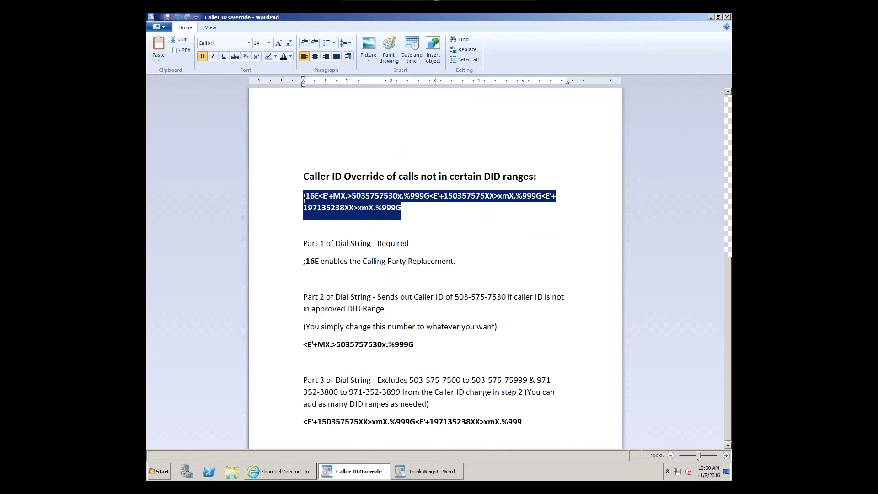
{"action": "left_click", "coordinate": [410, 223]}
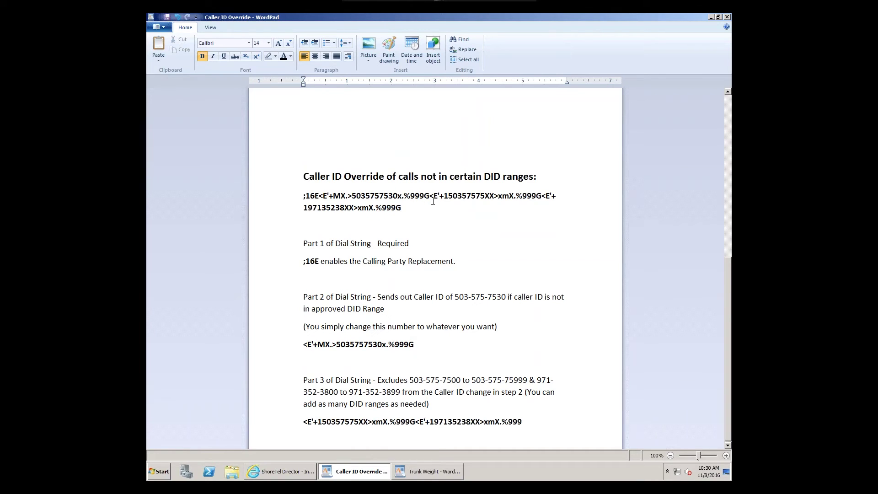
{"action": "left_click_drag", "start_coordinate": [339, 193], "coordinate": [304, 194]}
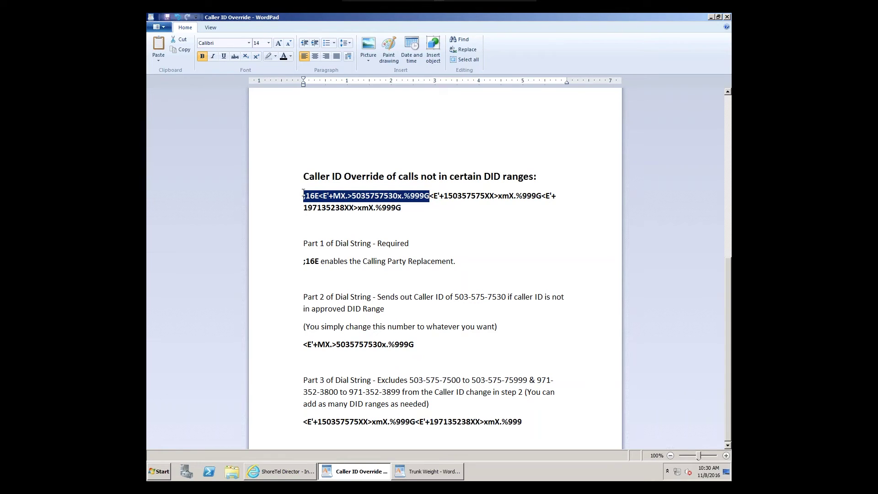
{"action": "scroll", "coordinate": [313, 236], "scroll_direction": "up", "scroll_amount": 3}
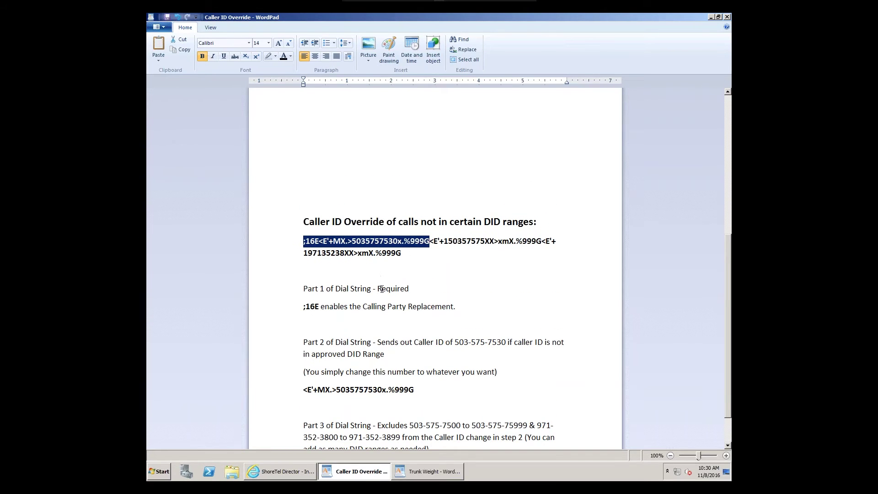
{"action": "scroll", "coordinate": [385, 288], "scroll_direction": "down", "scroll_amount": 3}
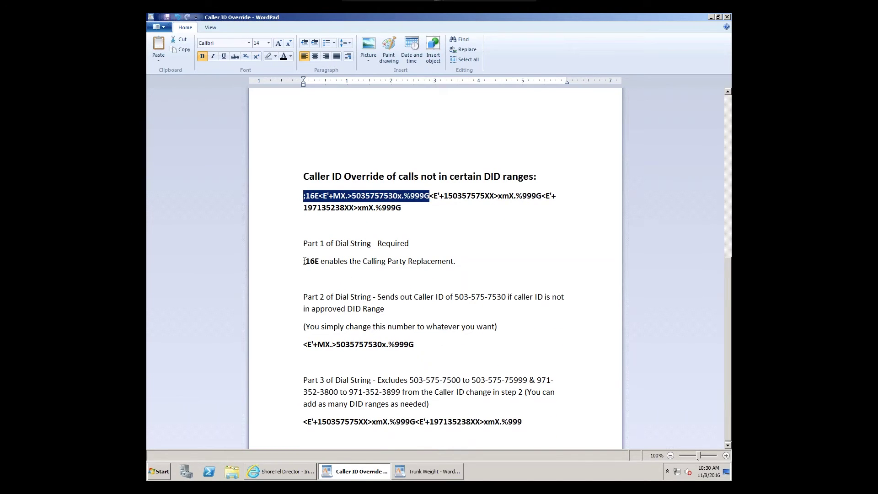
{"action": "left_click_drag", "start_coordinate": [304, 261], "coordinate": [319, 261]}
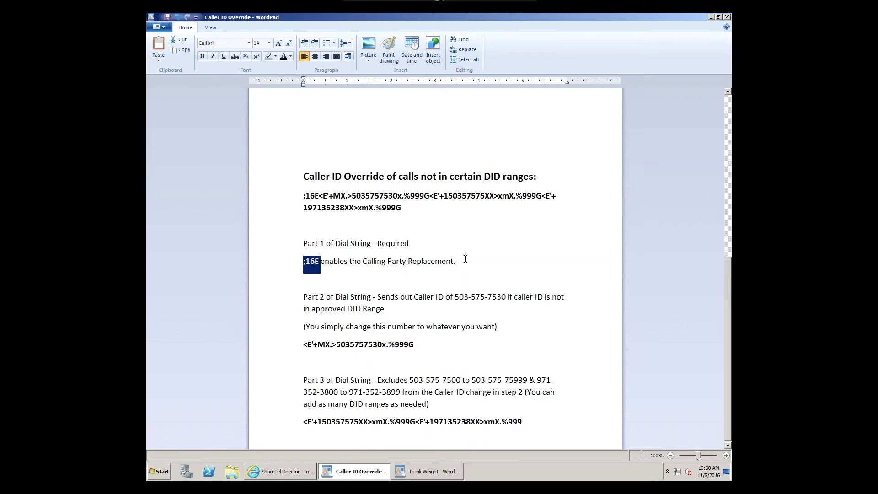
{"action": "left_click_drag", "start_coordinate": [414, 345], "coordinate": [302, 345]}
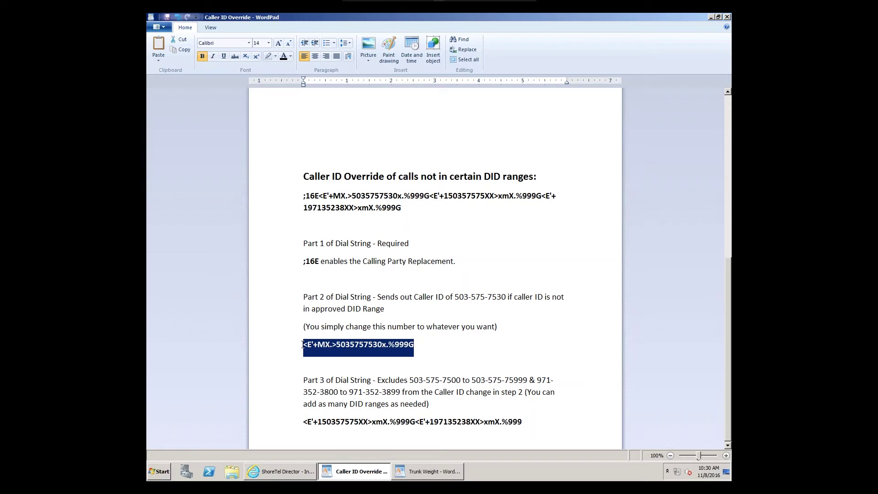
{"action": "left_click", "coordinate": [473, 383]}
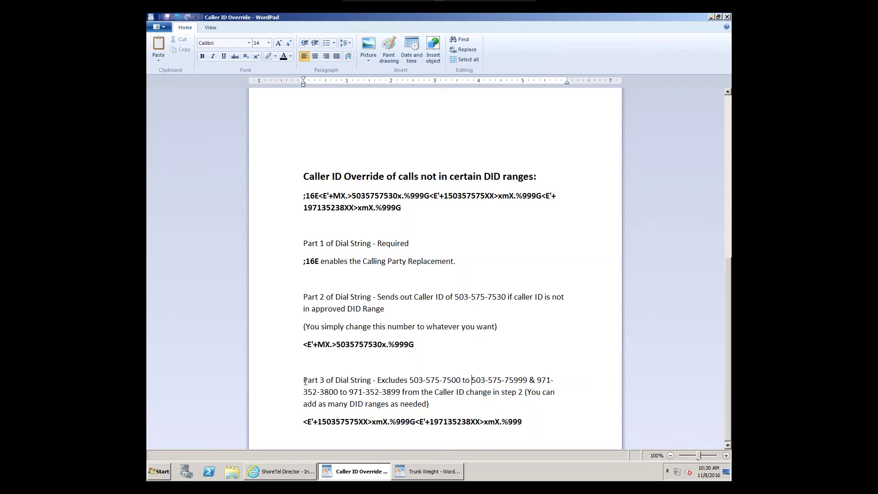
{"action": "left_click_drag", "start_coordinate": [304, 421], "coordinate": [531, 428]}
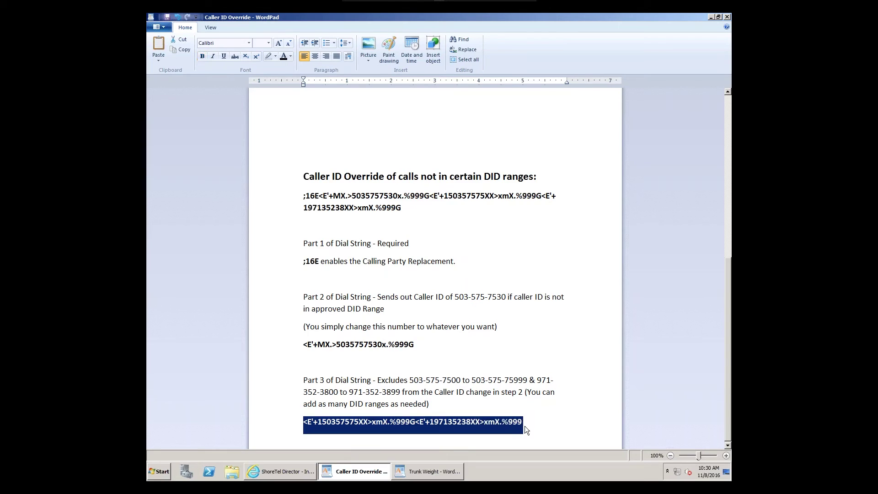
{"action": "left_click", "coordinate": [453, 409]}
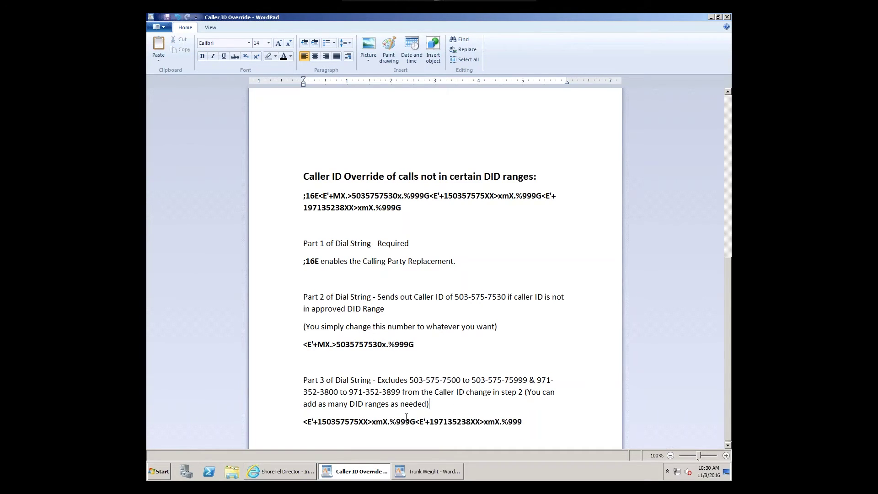
{"action": "left_click_drag", "start_coordinate": [415, 420], "coordinate": [308, 416]}
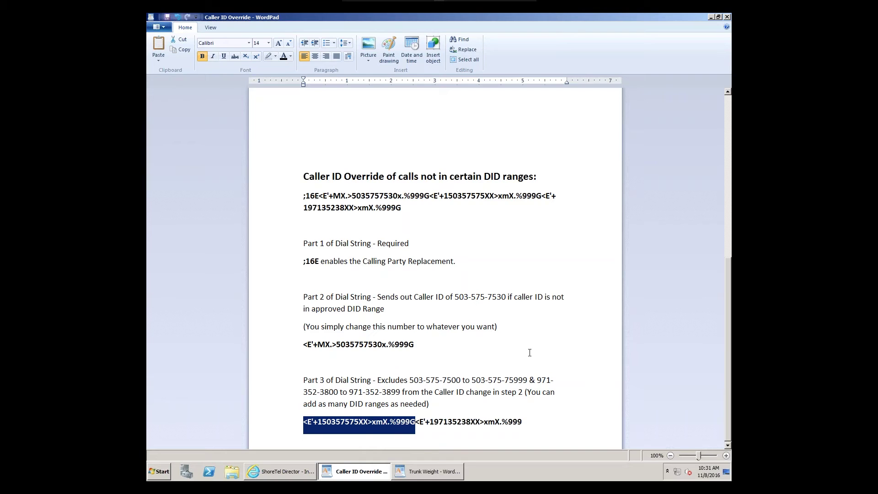
{"action": "left_click", "coordinate": [523, 380]}
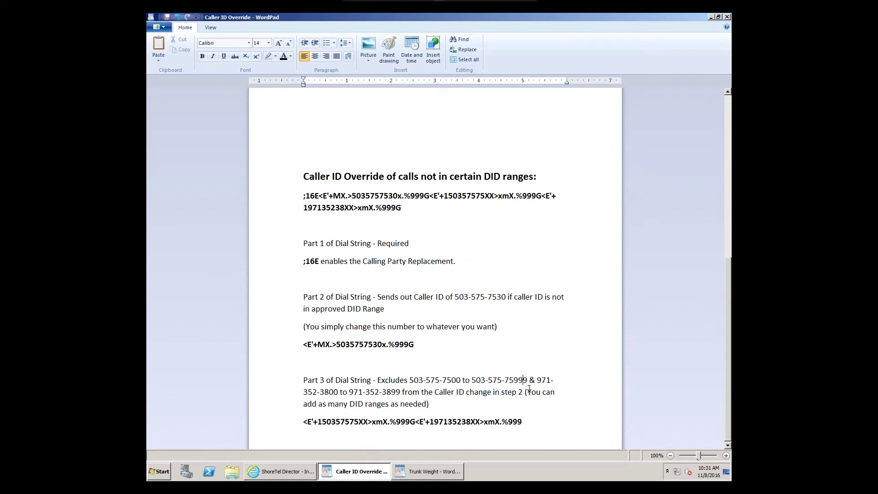
{"action": "key", "text": "Delete"}
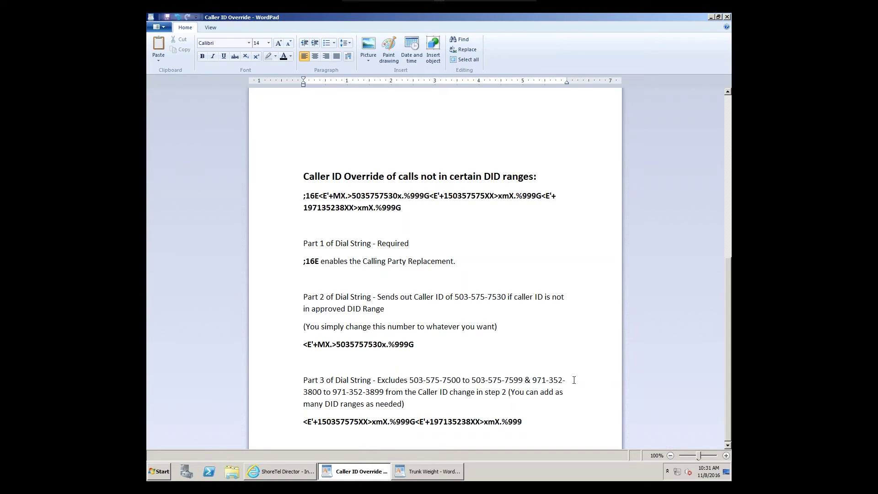
Step: Review the XX and 38XX wildcards of the exclusion ranges in the dial string
{"action": "left_click", "coordinate": [360, 421]}
{"action": "left_click_drag", "start_coordinate": [359, 421], "coordinate": [367, 421]}
{"action": "left_click_drag", "start_coordinate": [415, 423], "coordinate": [518, 423]}
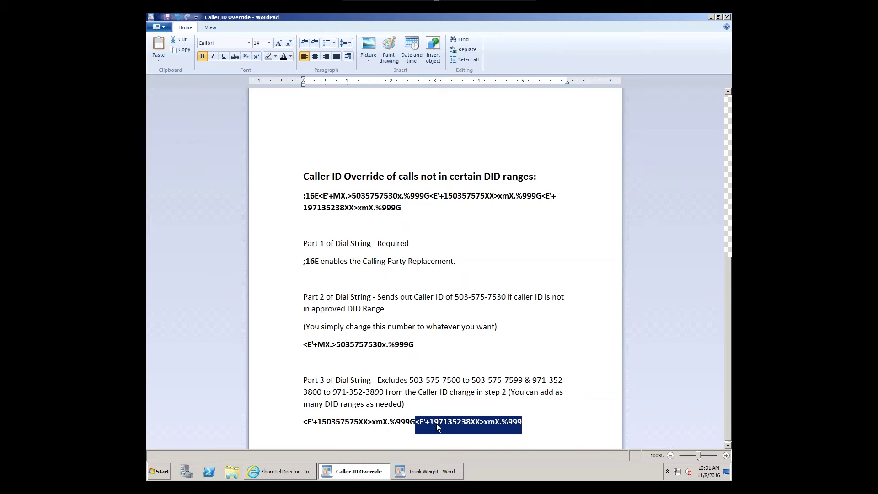
{"action": "left_click", "coordinate": [462, 424]}
{"action": "left_click_drag", "start_coordinate": [464, 424], "coordinate": [481, 423]}
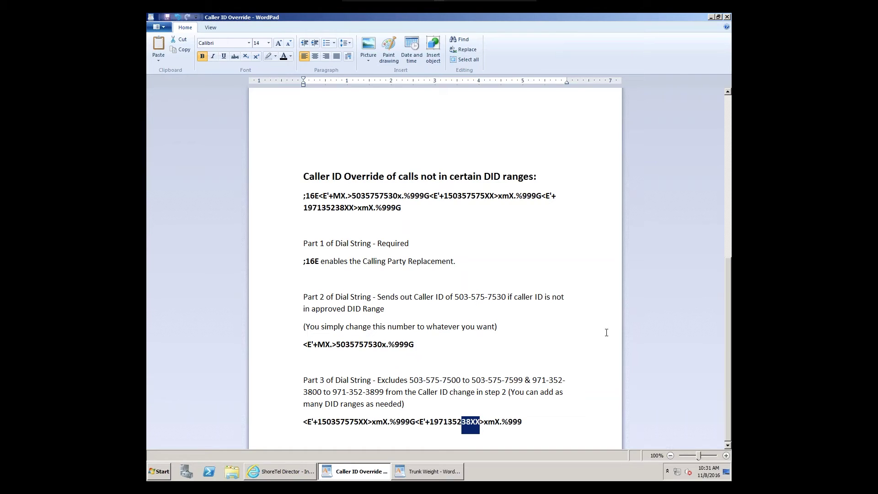
{"action": "left_click_drag", "start_coordinate": [402, 208], "coordinate": [297, 198]}
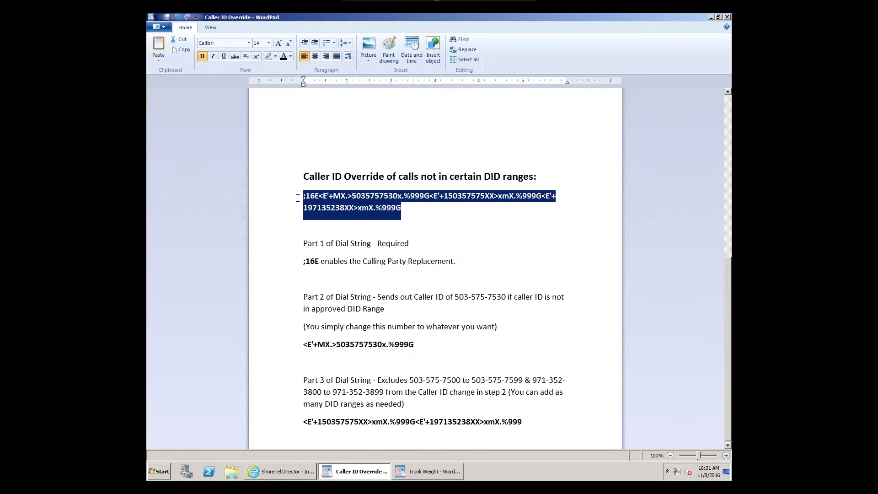
{"action": "left_click", "coordinate": [408, 231]}
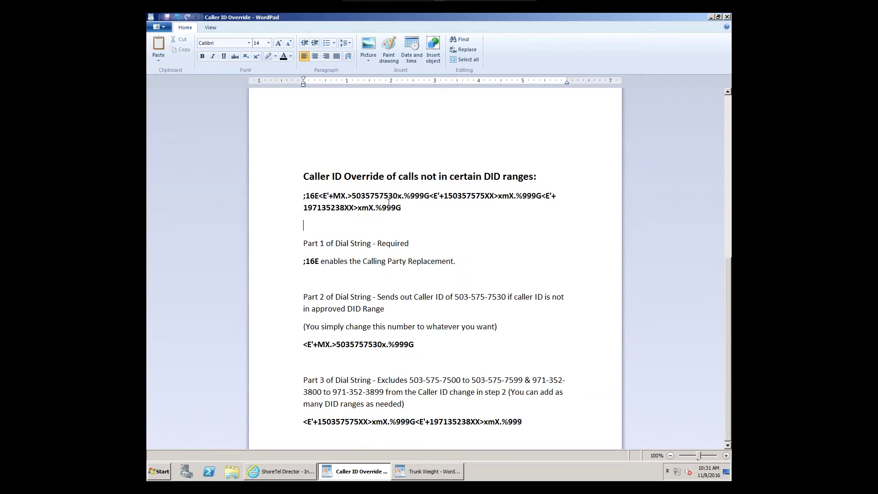
{"action": "left_click_drag", "start_coordinate": [397, 197], "coordinate": [350, 193]}
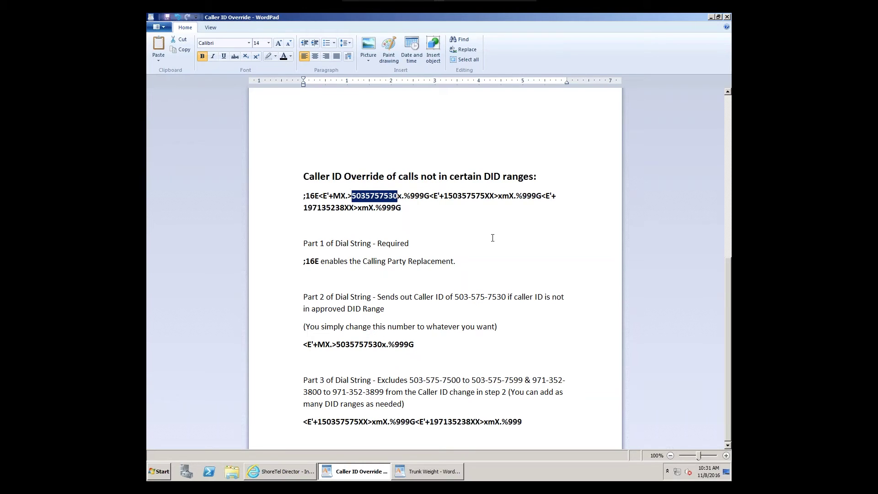
{"action": "left_click_drag", "start_coordinate": [448, 197], "coordinate": [495, 194]}
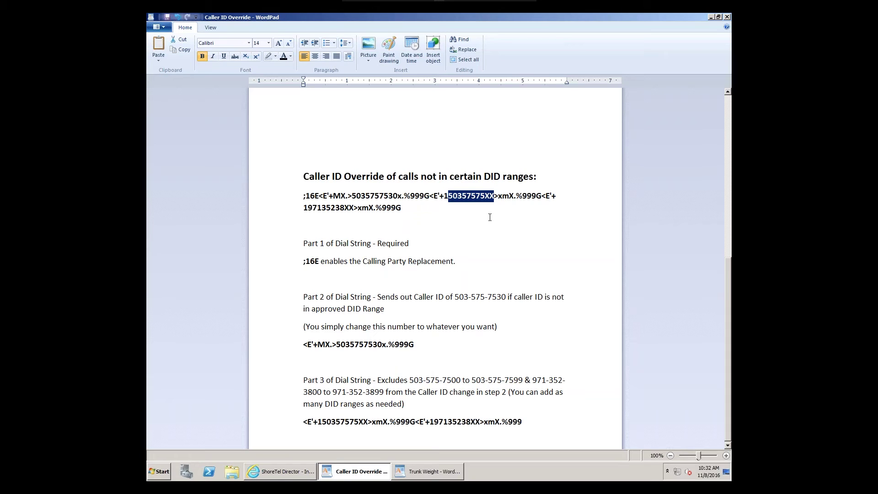
{"action": "left_click", "coordinate": [429, 206]}
Step: Copy the entire two-line caller ID override dial string starting with ;16E
{"action": "left_click_drag", "start_coordinate": [402, 208], "coordinate": [336, 203]}
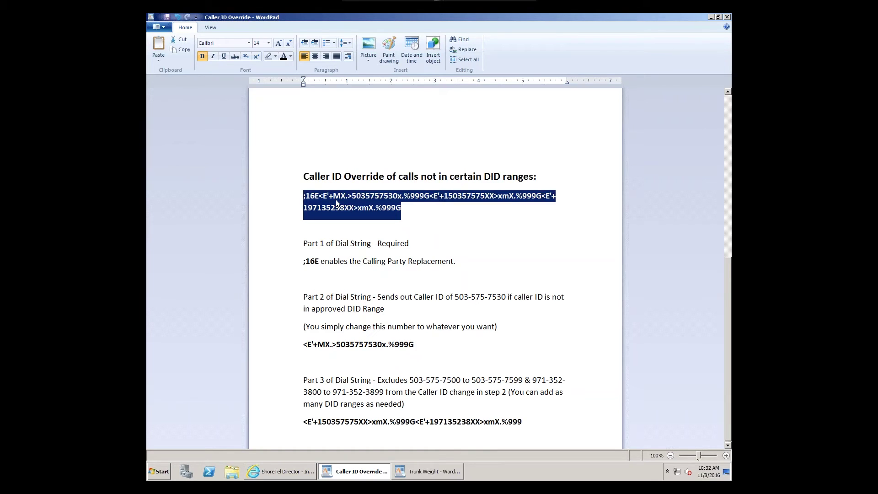
{"action": "right_click", "coordinate": [337, 203]}
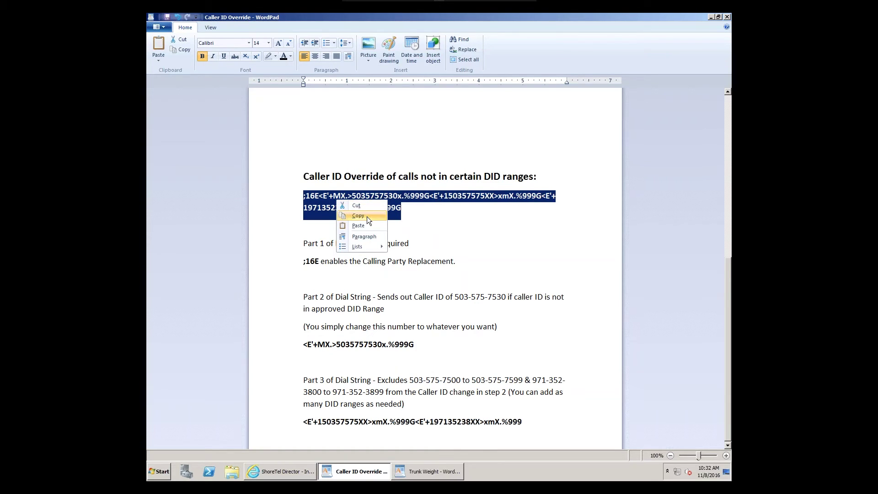
{"action": "left_click", "coordinate": [367, 215]}
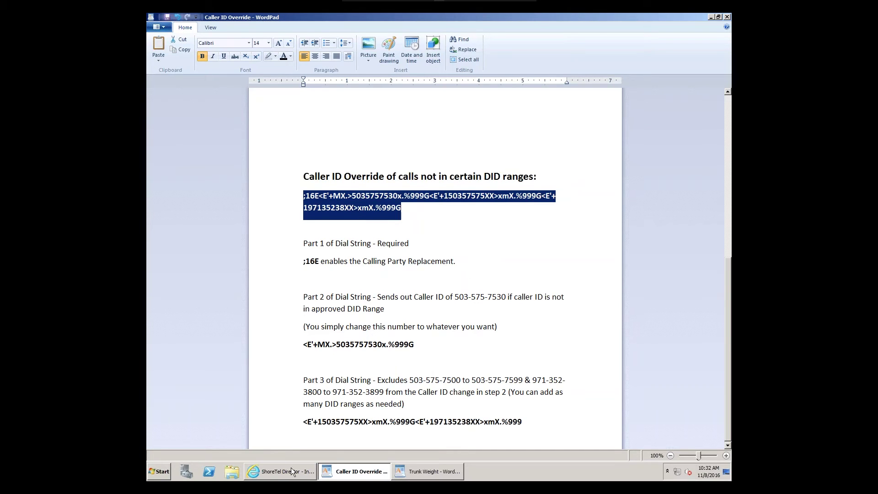
{"action": "mouse_move", "coordinate": [290, 474]}
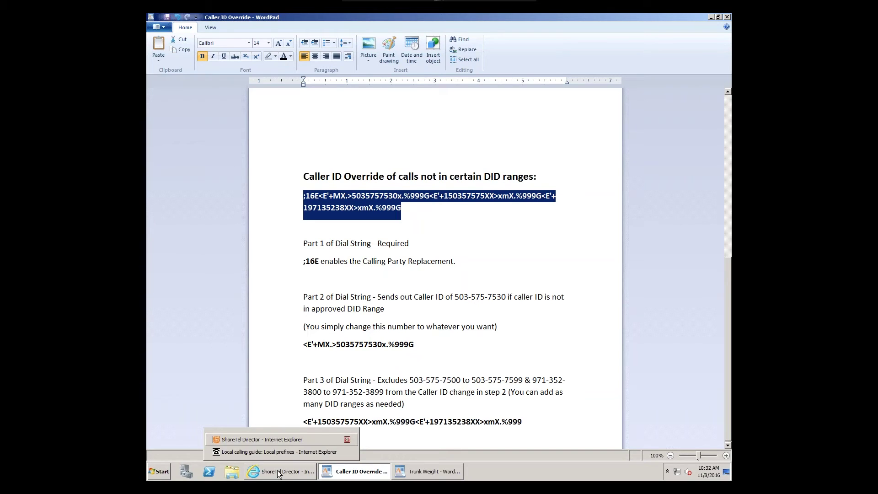
Step: Log off the ShoreTel Director session in Internet Explorer, confirming Leave this page
{"action": "left_click", "coordinate": [278, 474]}
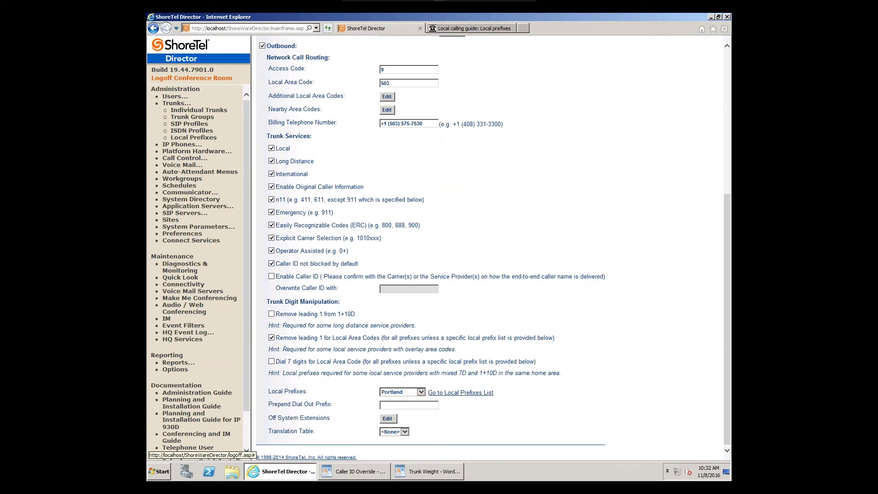
{"action": "left_click", "coordinate": [192, 77]}
{"action": "left_click", "coordinate": [413, 250]}
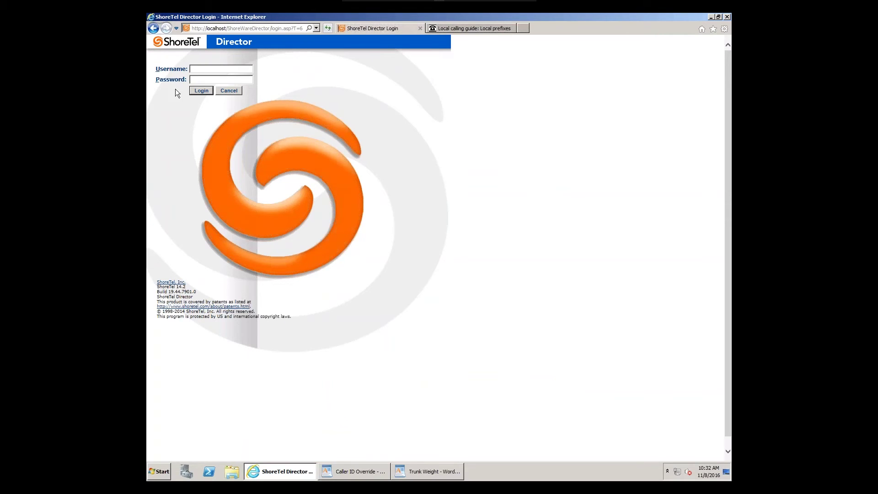
Step: Sign back in with the username and password, getting 'Validation Failed -- Invalid login'
{"action": "left_click", "coordinate": [158, 71], "text": "ctrl+shift"}
{"action": "left_click", "coordinate": [222, 70]}
{"action": "type", "text": "adminchangeme"}
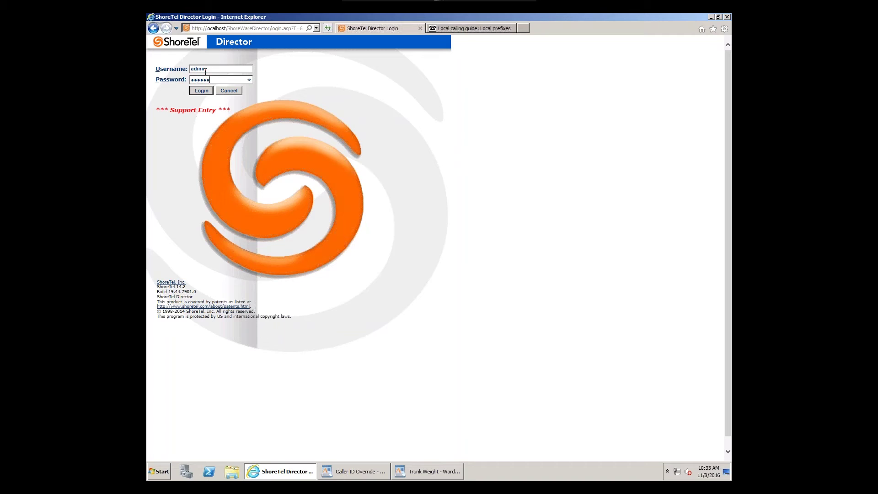
{"action": "key", "text": "Return"}
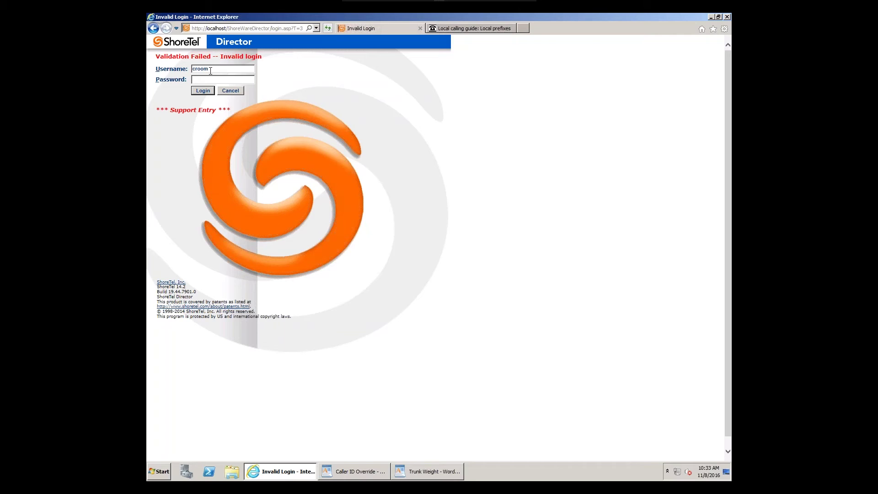
Step: Sign in to Director with the account password and expand the Trunks section
{"action": "type", "text": "•••••••"}
{"action": "key", "text": "Return"}
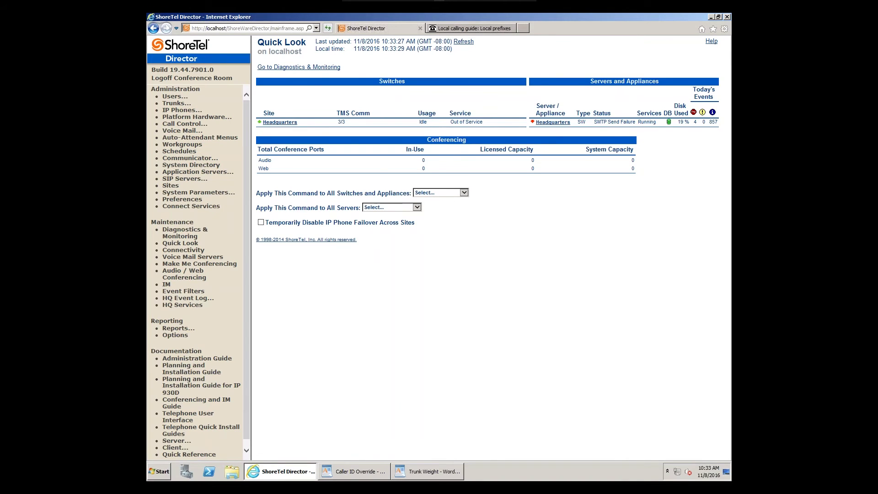
{"action": "left_click", "coordinate": [176, 104]}
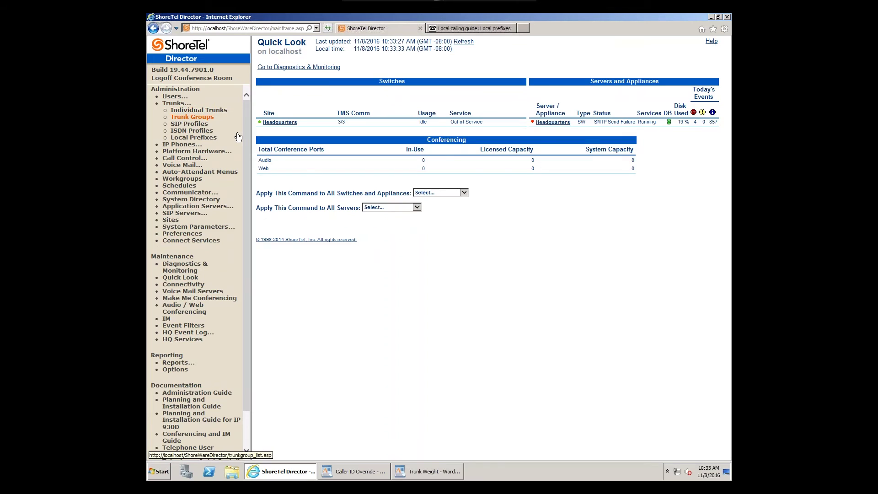
Step: Open Test PRI's settings and view its generated Trunk Group Dialing Rules
{"action": "left_click", "coordinate": [267, 127]}
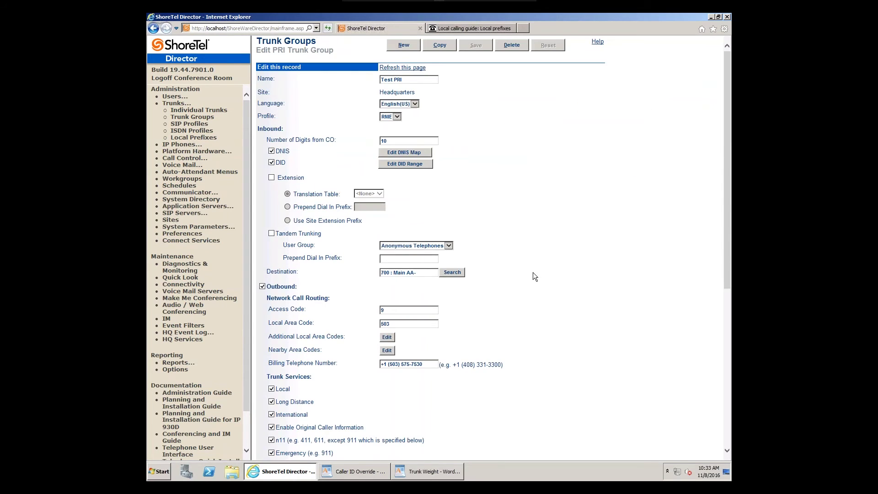
{"action": "scroll", "coordinate": [531, 276], "scroll_direction": "down", "scroll_amount": 6}
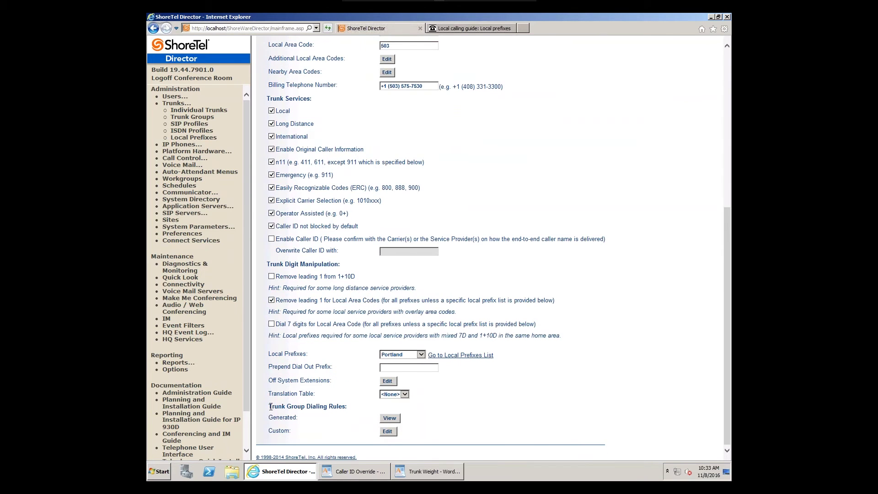
{"action": "left_click_drag", "start_coordinate": [269, 406], "coordinate": [329, 407]}
{"action": "left_click_drag", "start_coordinate": [395, 412], "coordinate": [413, 434]}
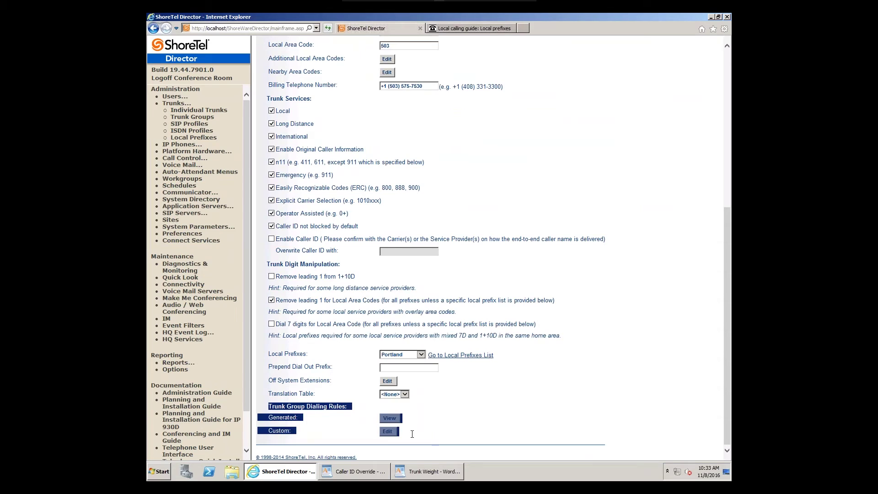
{"action": "left_click", "coordinate": [518, 402]}
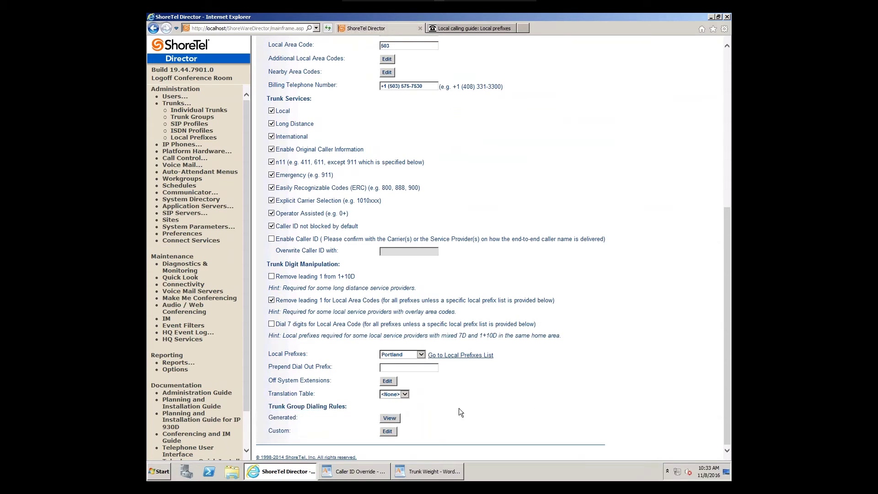
{"action": "left_click", "coordinate": [390, 418]}
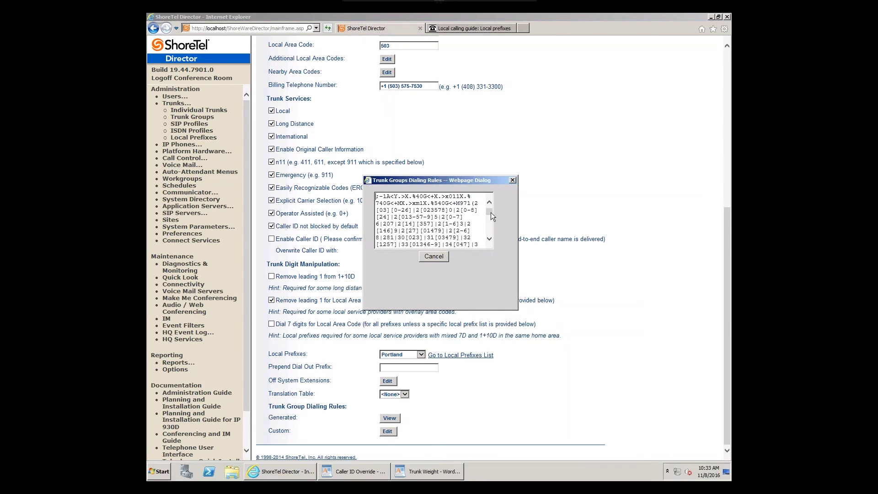
Step: Scroll through the generated dialing rule patterns, then cancel the dialog
{"action": "scroll", "coordinate": [490, 218], "scroll_direction": "down", "scroll_amount": 5}
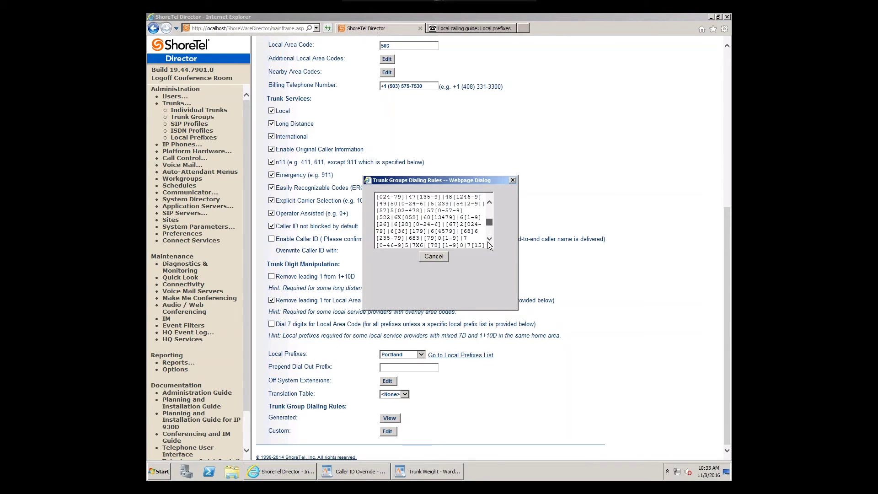
{"action": "scroll", "coordinate": [488, 248], "scroll_direction": "down", "scroll_amount": 3}
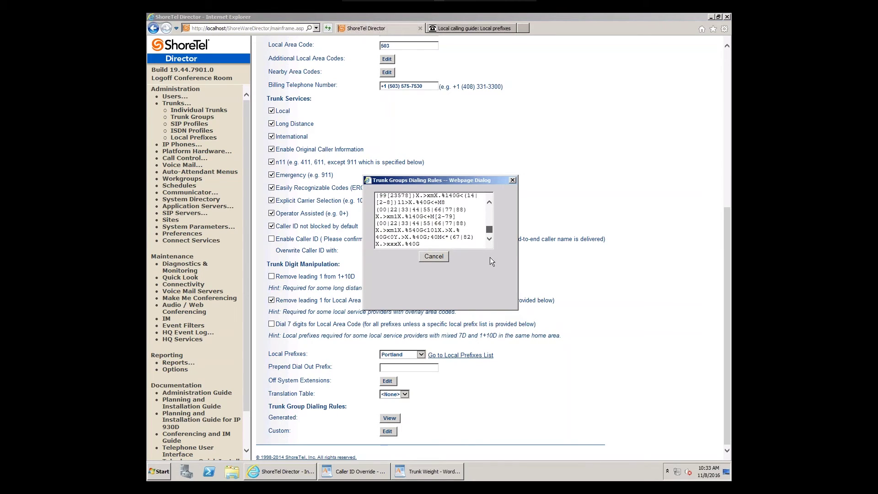
{"action": "scroll", "coordinate": [490, 226], "scroll_direction": "up", "scroll_amount": 4}
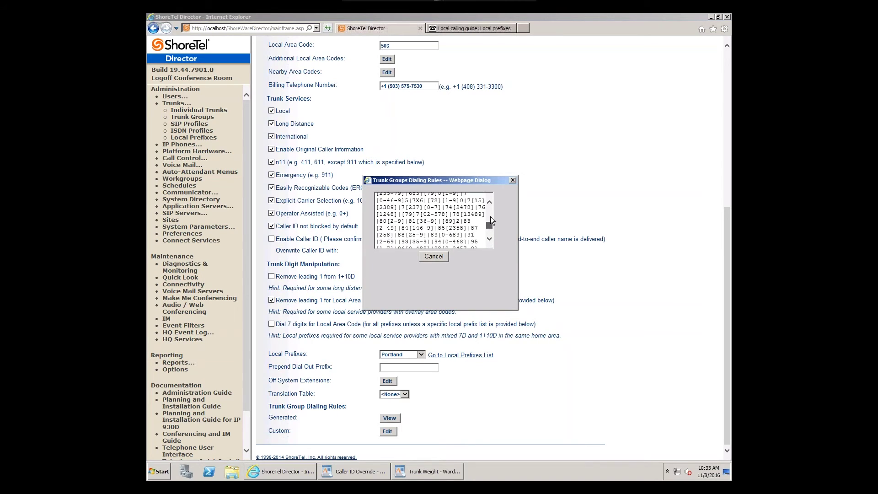
{"action": "scroll", "coordinate": [490, 202], "scroll_direction": "up", "scroll_amount": 2}
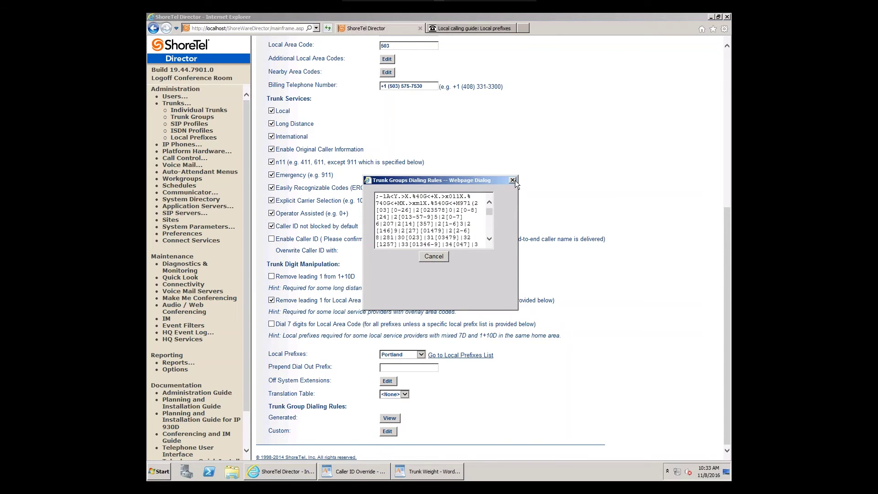
{"action": "left_click", "coordinate": [434, 258]}
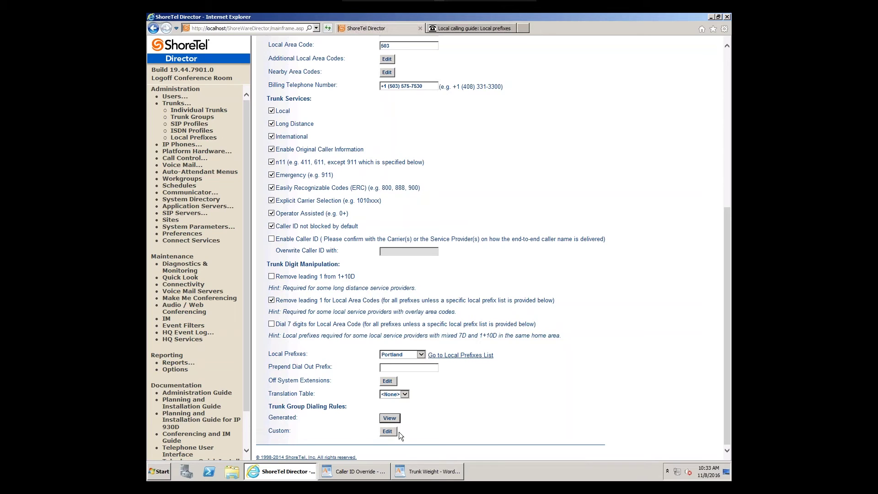
Step: Paste a three-line sample rule string into Test PRI's custom dialing rules, then cancel unsaved
{"action": "left_click", "coordinate": [390, 431]}
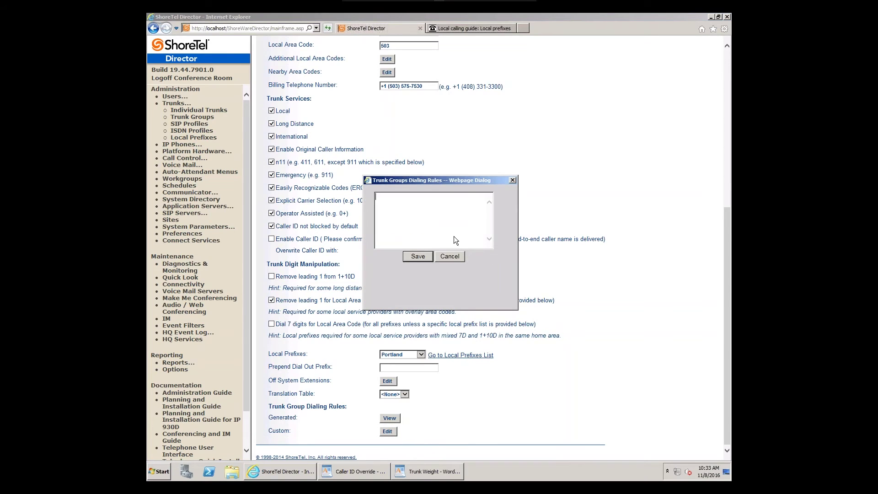
{"action": "key", "text": "ctrl+v"}
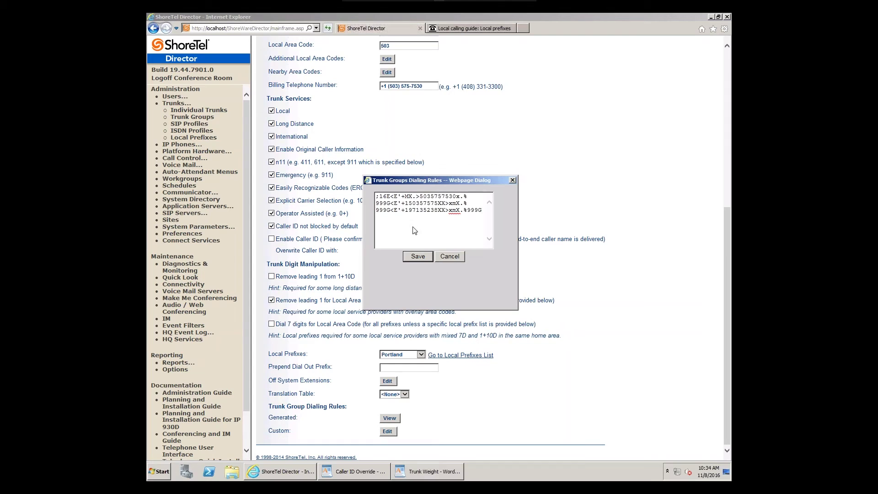
{"action": "left_click", "coordinate": [445, 258]}
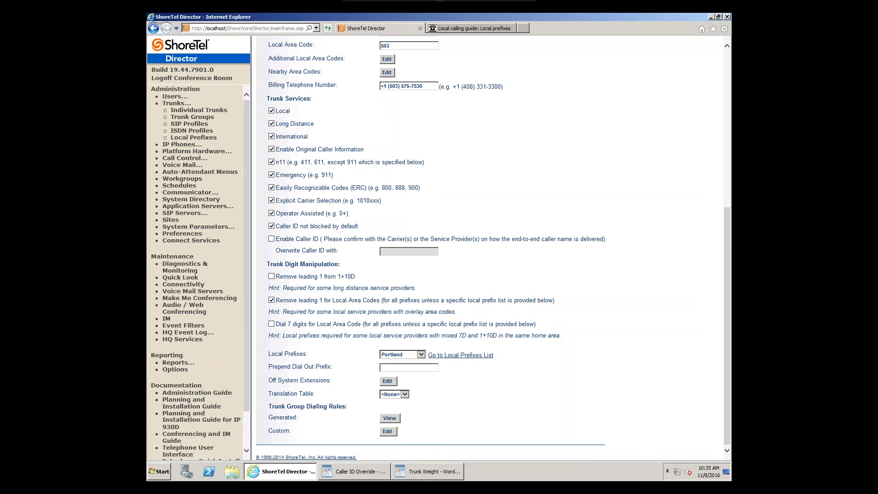
Step: Log off the current Director session
{"action": "left_click", "coordinate": [224, 79]}
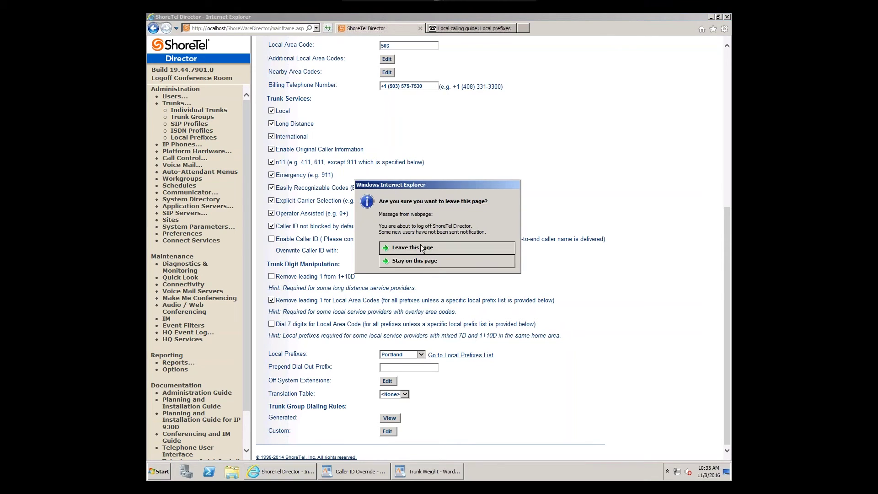
Step: Leave the page to log off, then sign back in via support entry with username and password
{"action": "left_click", "coordinate": [420, 247]}
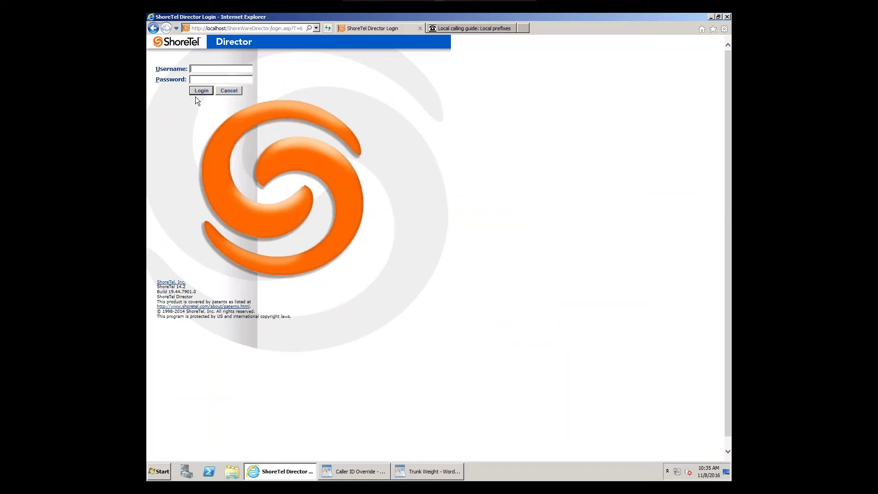
{"action": "double_click", "coordinate": [157, 70], "text": "ctrl+shift"}
{"action": "key", "text": "Return"}
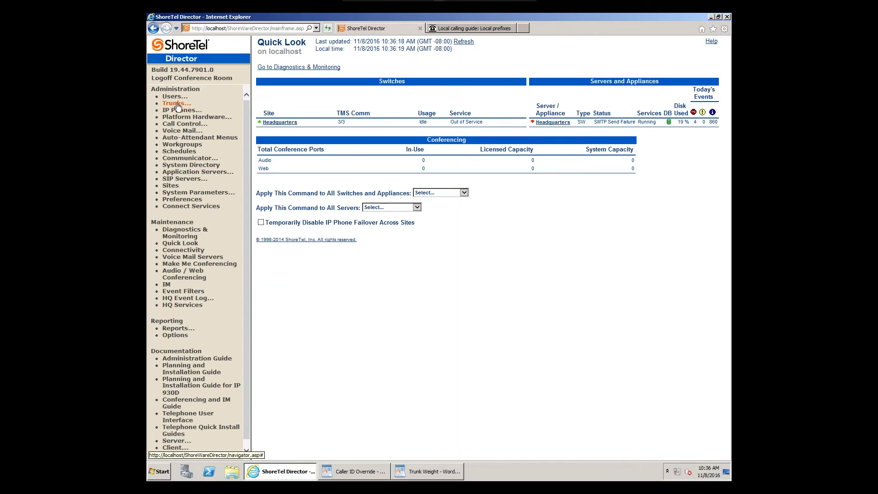
{"action": "left_click", "coordinate": [178, 104]}
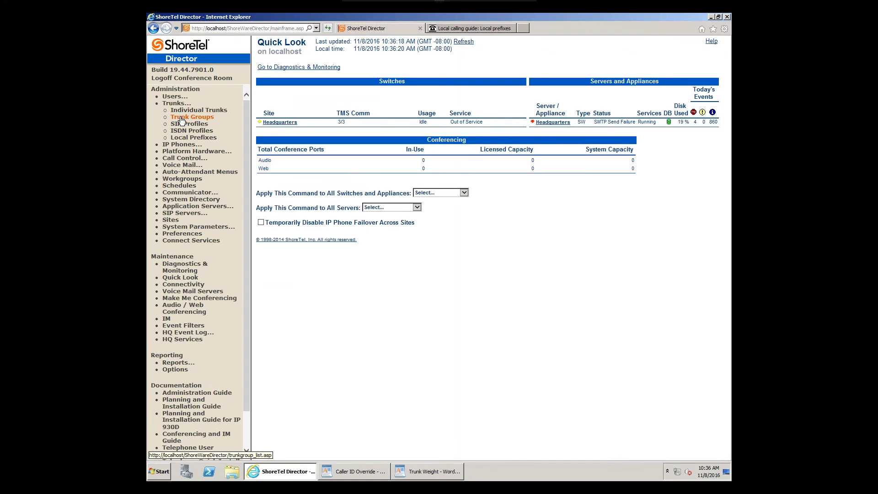
Step: Open the Test PRI trunk group from the Trunk Groups list
{"action": "left_click", "coordinate": [181, 119]}
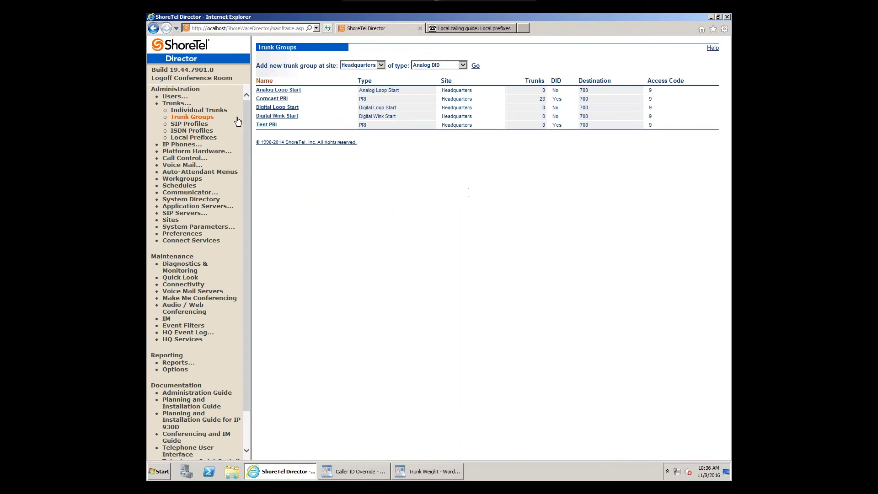
{"action": "left_click", "coordinate": [266, 125]}
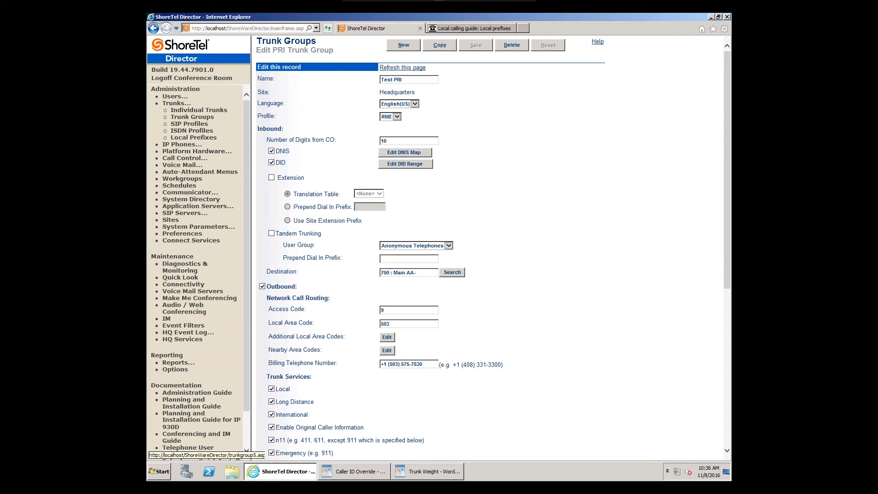
{"action": "left_click_drag", "start_coordinate": [270, 310], "coordinate": [314, 310]}
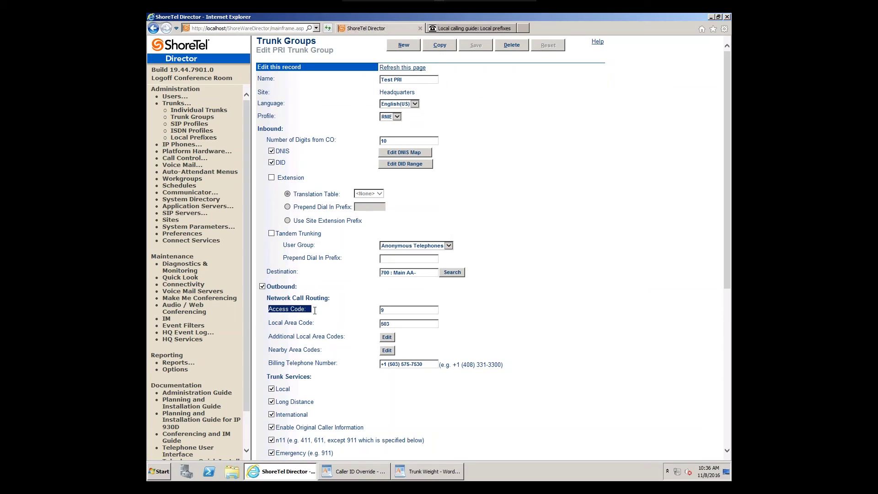
{"action": "left_click_drag", "start_coordinate": [267, 324], "coordinate": [332, 324]}
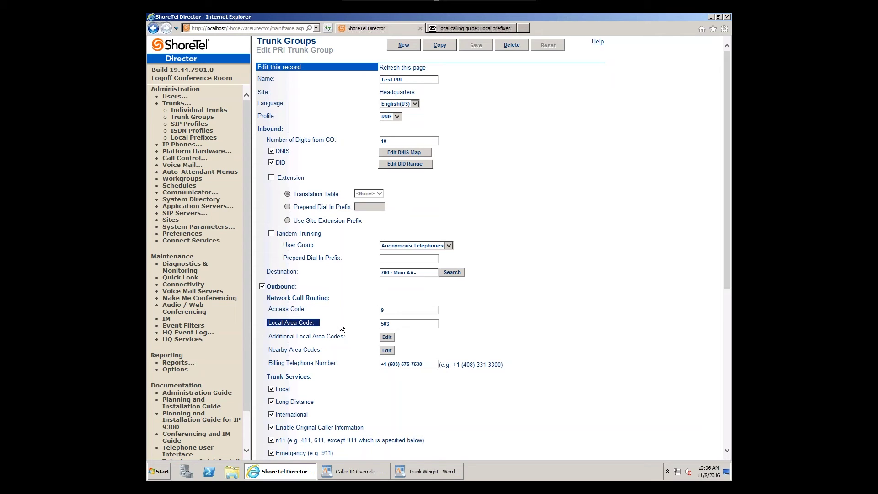
{"action": "left_click_drag", "start_coordinate": [267, 336], "coordinate": [323, 351]}
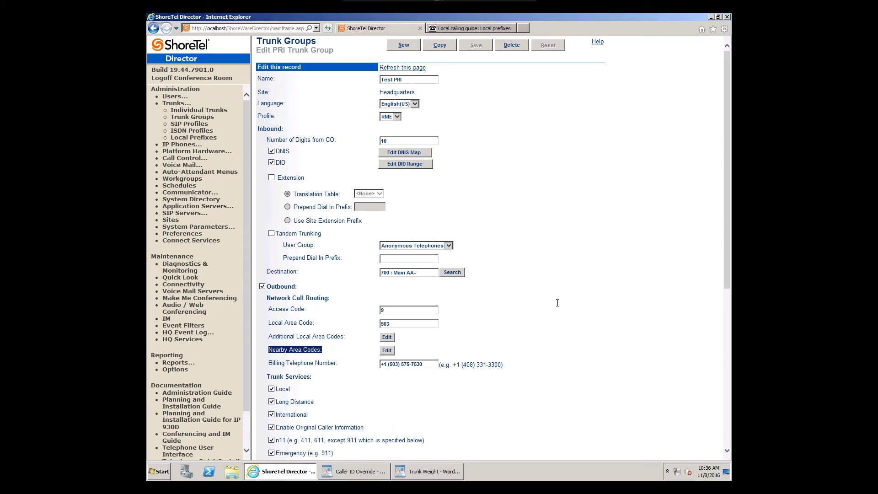
{"action": "left_click", "coordinate": [558, 306]}
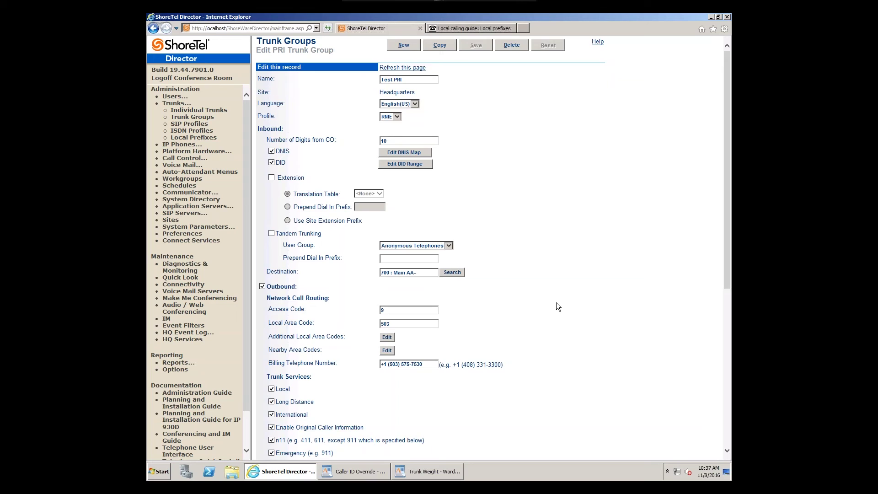
Step: Add 971 to Test PRI's Additional Local Area Codes and confirm with OK
{"action": "left_click", "coordinate": [386, 337]}
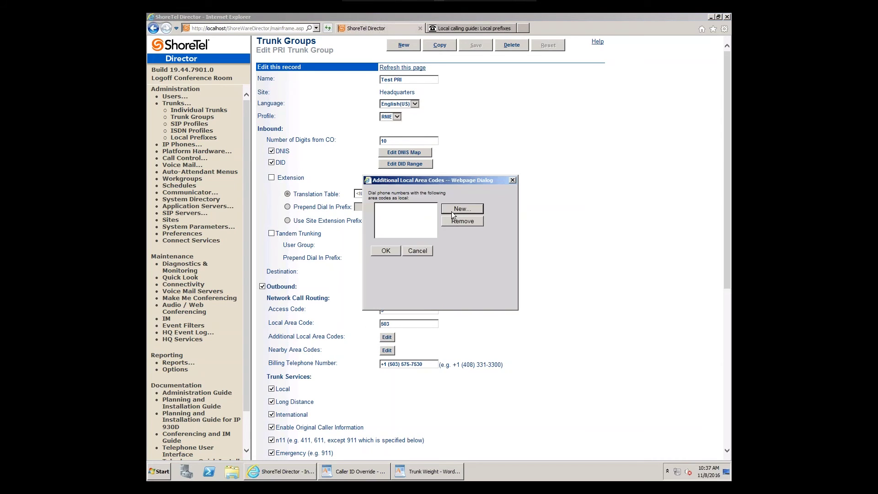
{"action": "left_click", "coordinate": [454, 209]}
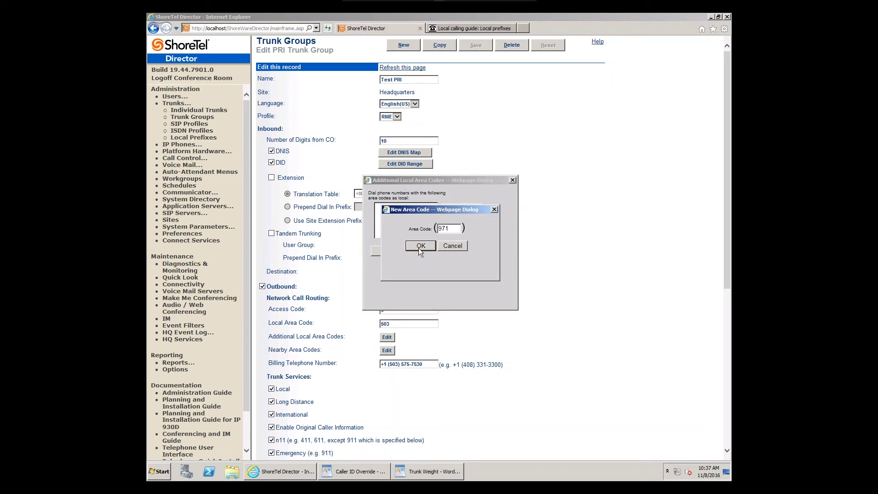
{"action": "left_click", "coordinate": [421, 246]}
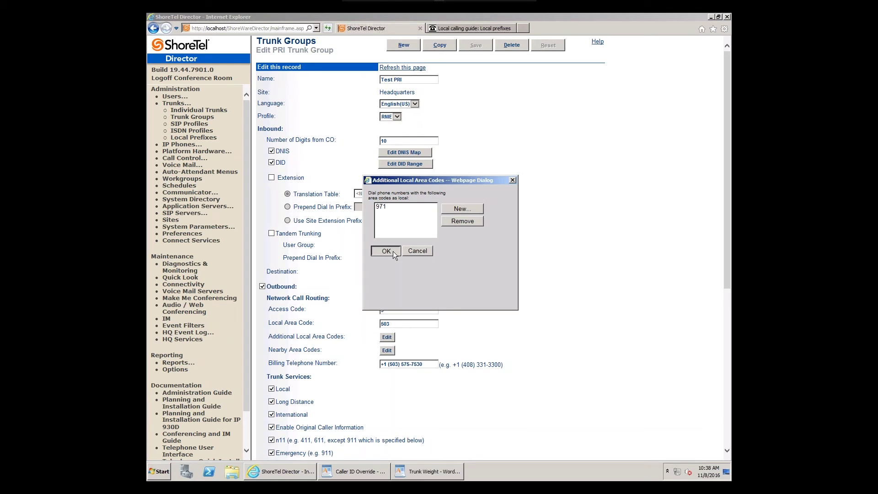
{"action": "left_click", "coordinate": [386, 251]}
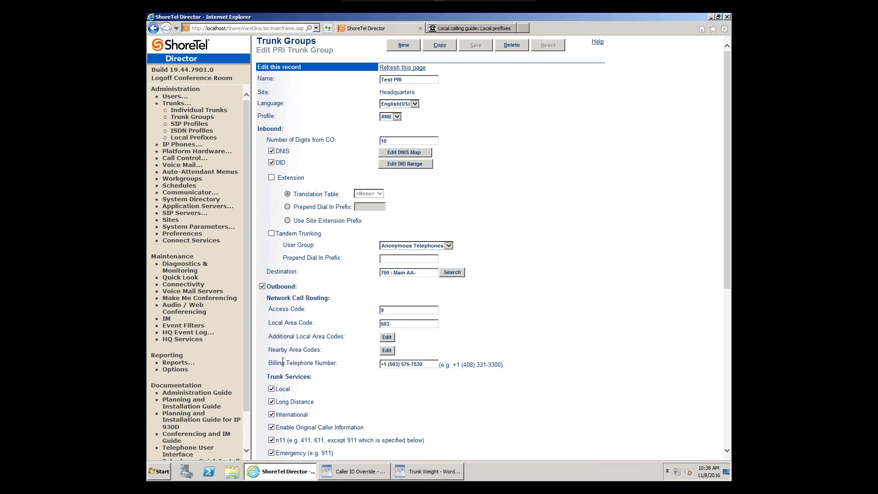
{"action": "left_click_drag", "start_coordinate": [268, 350], "coordinate": [323, 350]}
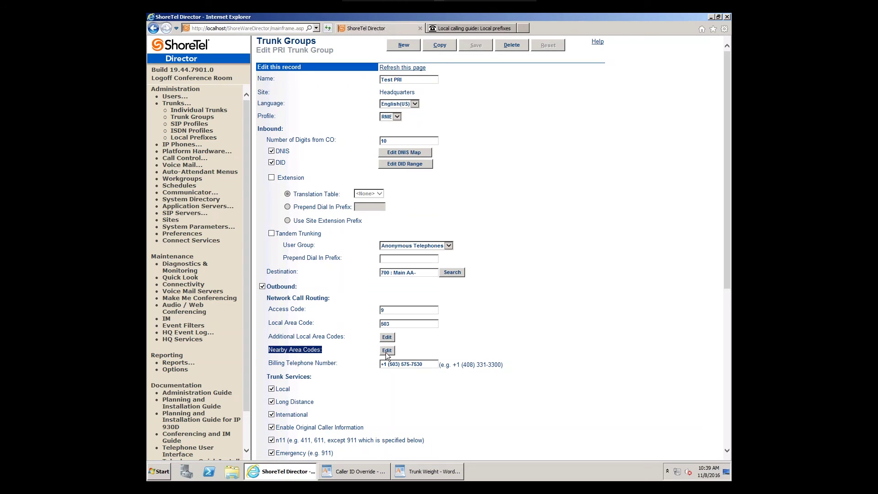
Step: Add nearby area codes 541, 360, 425 and 253 to Test PRI and confirm the list
{"action": "left_click", "coordinate": [387, 351]}
{"action": "left_click", "coordinate": [452, 209]}
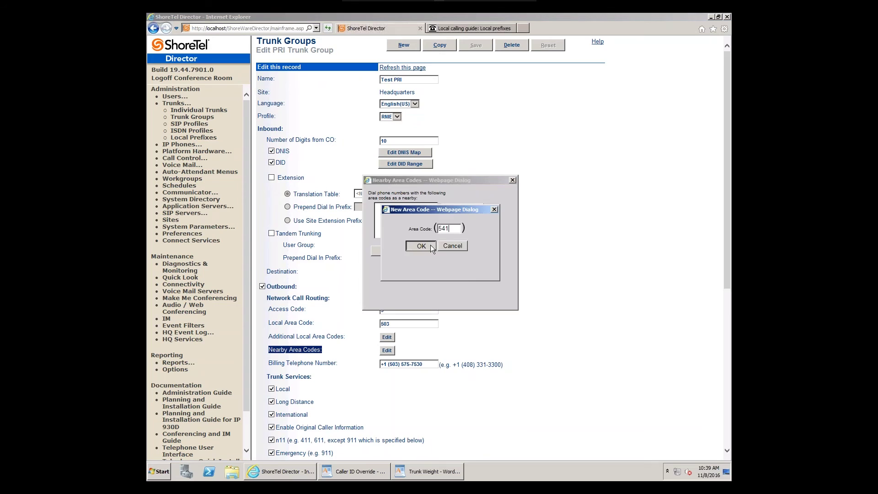
{"action": "left_click", "coordinate": [429, 245]}
{"action": "left_click", "coordinate": [459, 210]}
{"action": "left_click", "coordinate": [421, 243]}
{"action": "left_click", "coordinate": [457, 210]}
{"action": "left_click", "coordinate": [421, 246]}
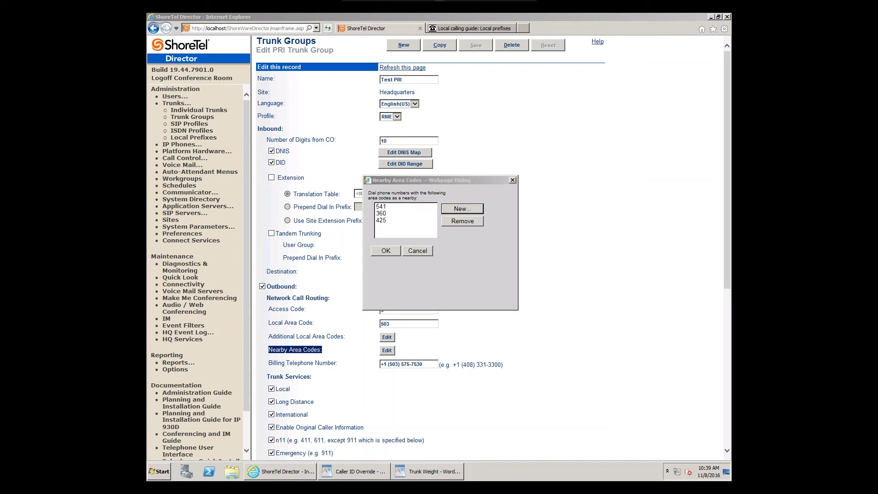
{"action": "left_click", "coordinate": [458, 209]}
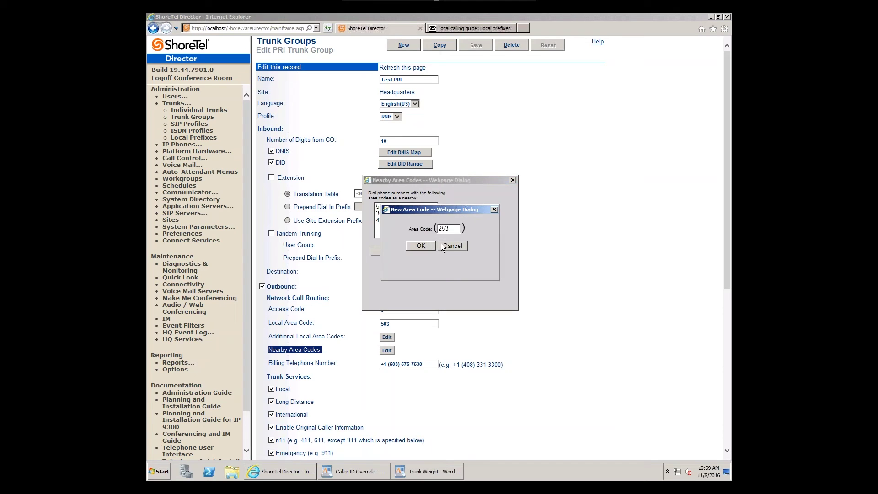
{"action": "left_click", "coordinate": [421, 246]}
{"action": "left_click", "coordinate": [423, 248]}
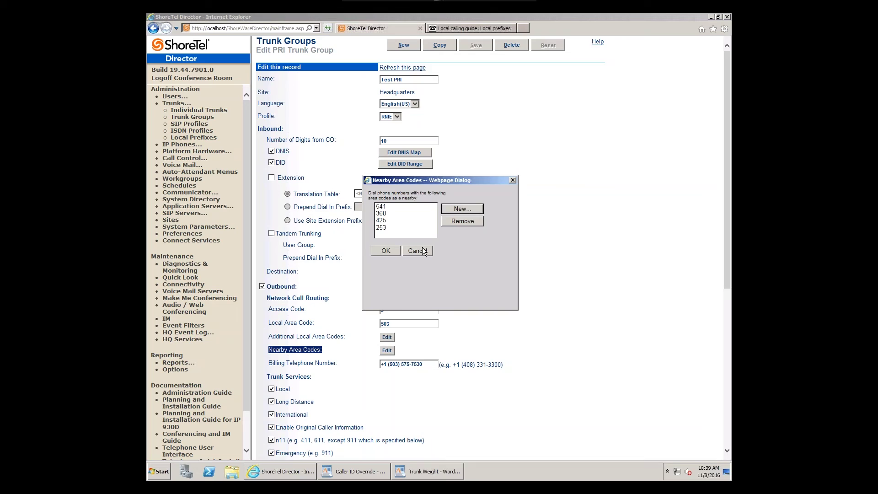
{"action": "left_click", "coordinate": [390, 249]}
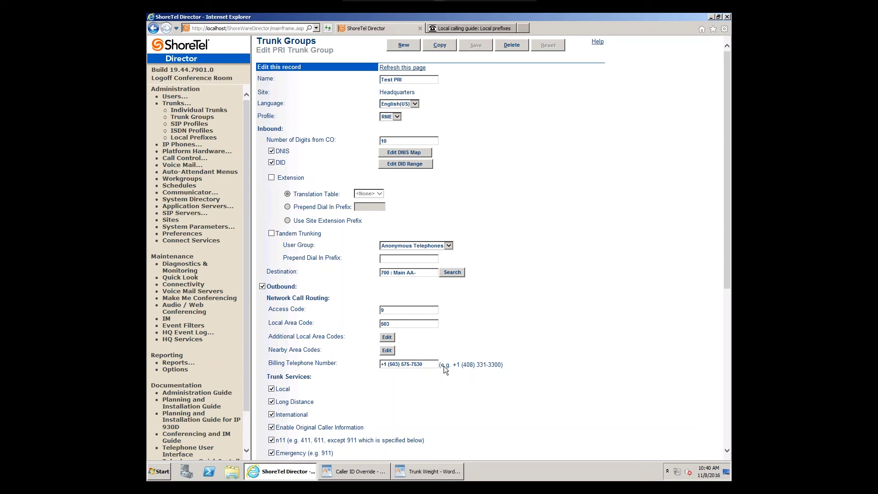
Step: Select the 503 local area code, then reopen Nearby Area Codes showing 253, 360, 425, 541
{"action": "double_click", "coordinate": [414, 325]}
{"action": "left_click", "coordinate": [391, 353]}
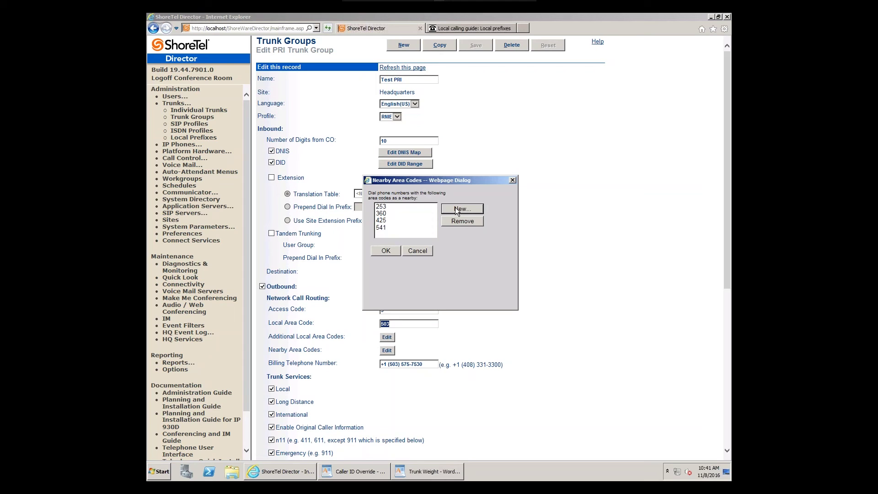
Step: Close the Nearby Area Codes list with OK and move to the Sites configuration
{"action": "left_click", "coordinate": [380, 251]}
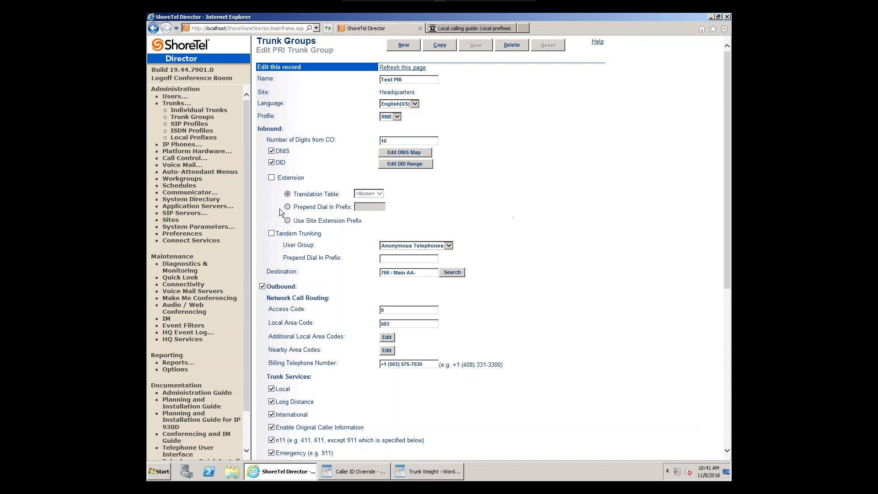
{"action": "left_click", "coordinate": [171, 221]}
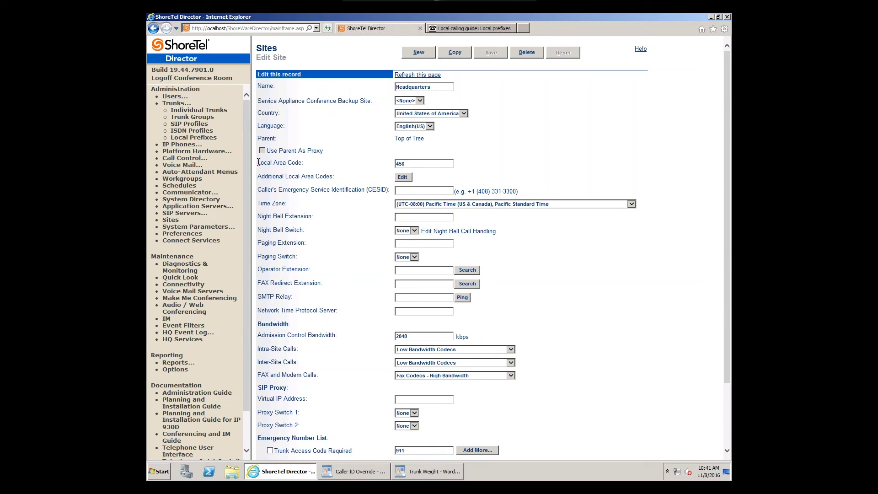
Step: Highlight the Headquarters site's Local Area Code settings and open its Additional Local Area Codes list
{"action": "triple_click", "coordinate": [305, 161]}
{"action": "left_click_drag", "start_coordinate": [260, 176], "coordinate": [331, 178]}
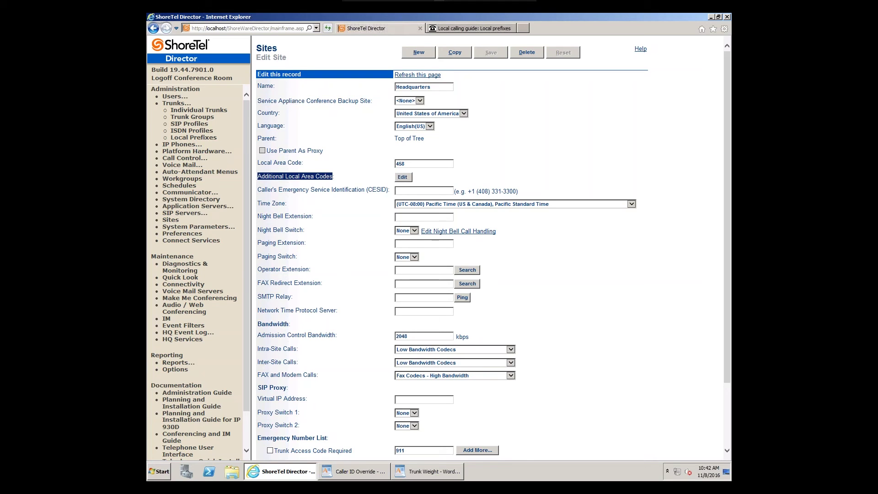
{"action": "left_click", "coordinate": [402, 180]}
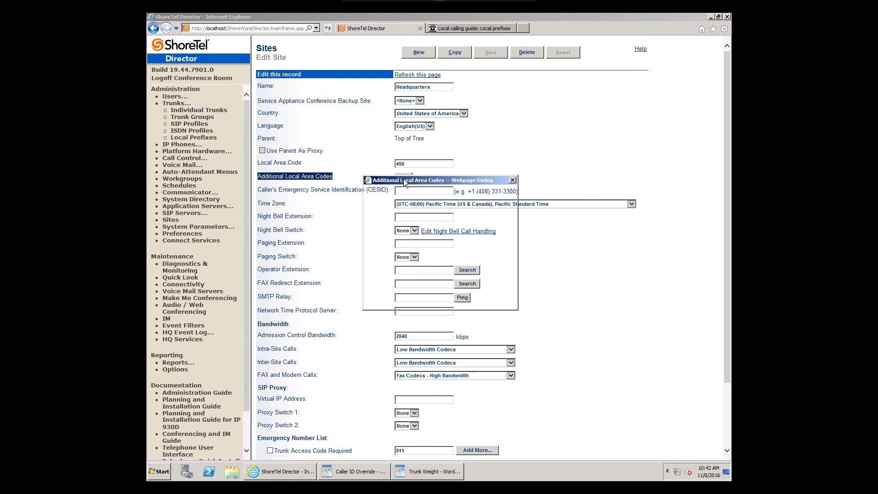
Step: Add area code 210 to the Headquarters site's additional local area codes
{"action": "left_click", "coordinate": [474, 207]}
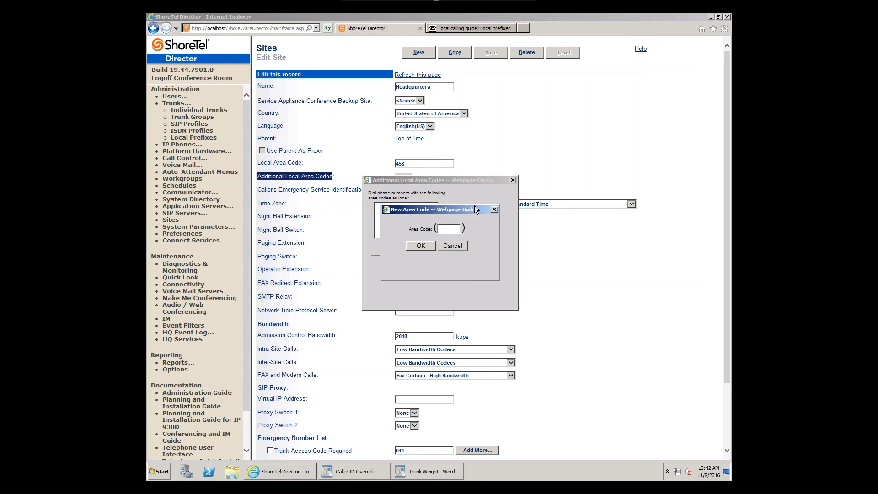
{"action": "type", "text": "210"}
{"action": "left_click", "coordinate": [424, 246]}
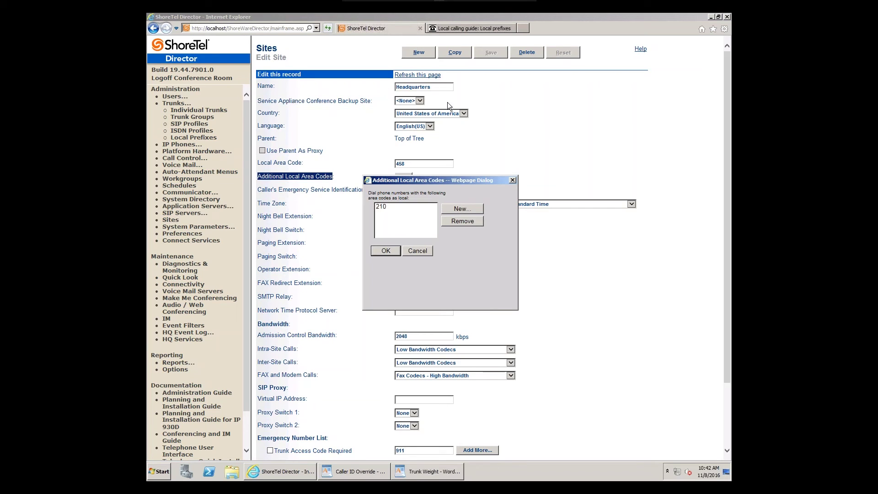
Step: Select the 210 entry and remove it, leaving the list empty
{"action": "left_click", "coordinate": [385, 206]}
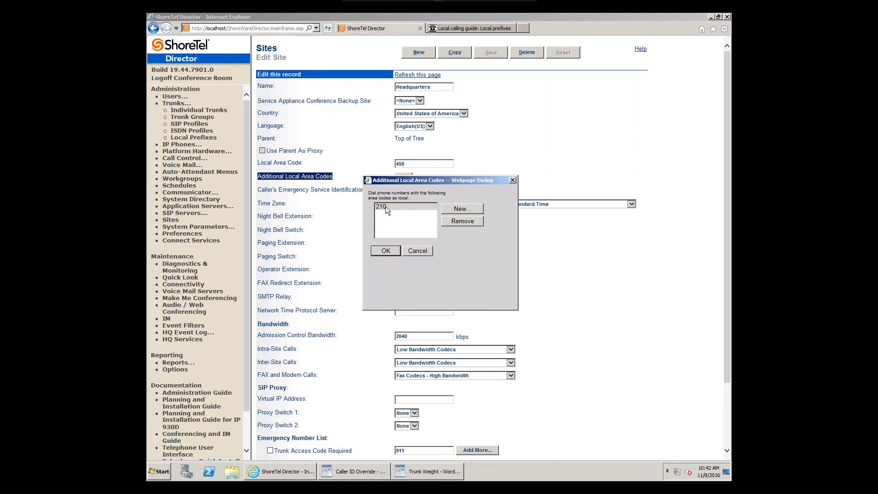
{"action": "key", "text": "Return"}
{"action": "left_click", "coordinate": [393, 206]}
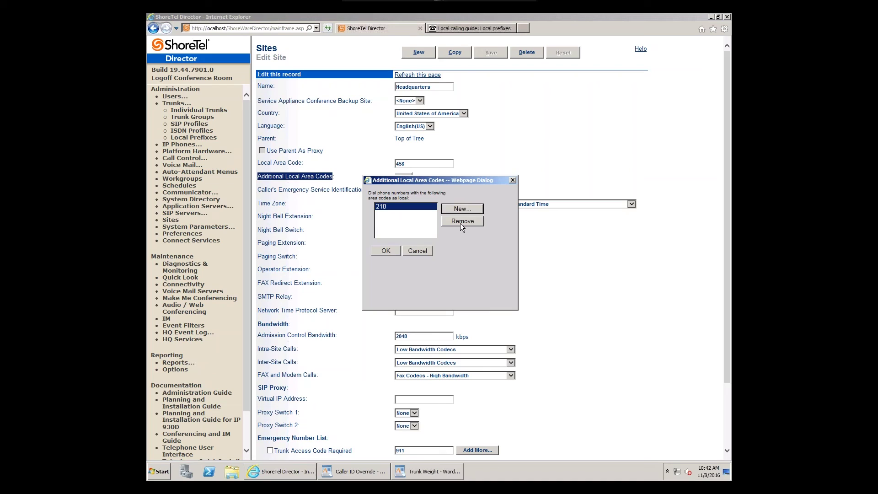
{"action": "left_click", "coordinate": [456, 223]}
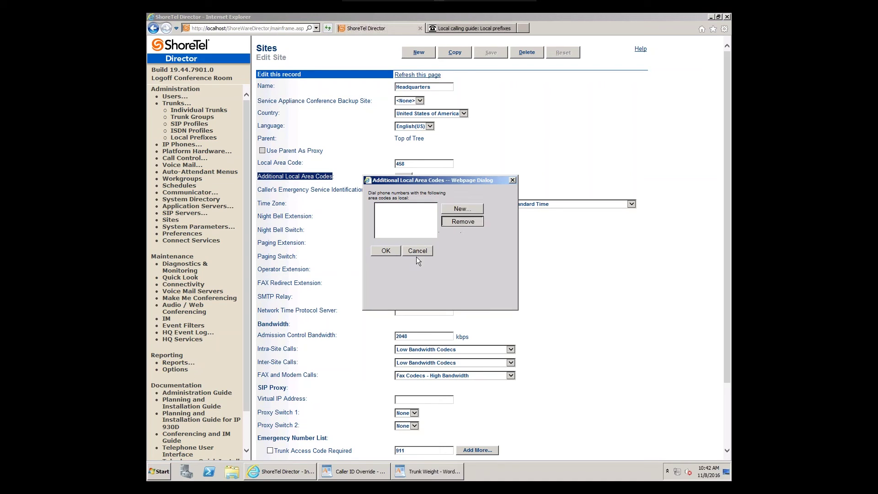
{"action": "left_click_drag", "start_coordinate": [412, 251], "coordinate": [387, 251]}
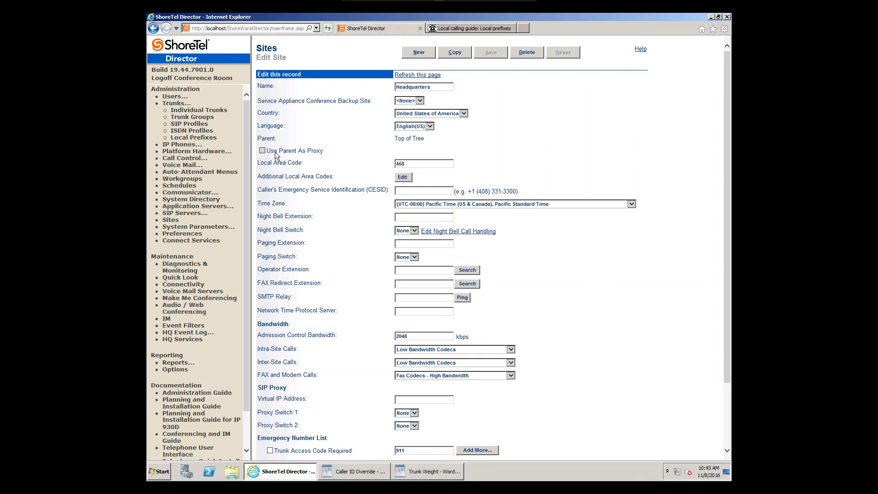
{"action": "left_click_drag", "start_coordinate": [272, 149], "coordinate": [267, 150]}
{"action": "triple_click", "coordinate": [327, 150]}
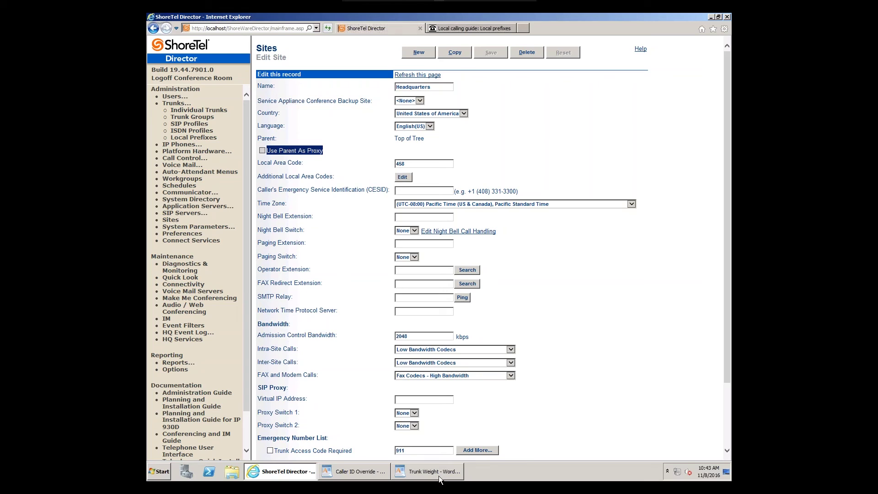
{"action": "mouse_move", "coordinate": [437, 473]}
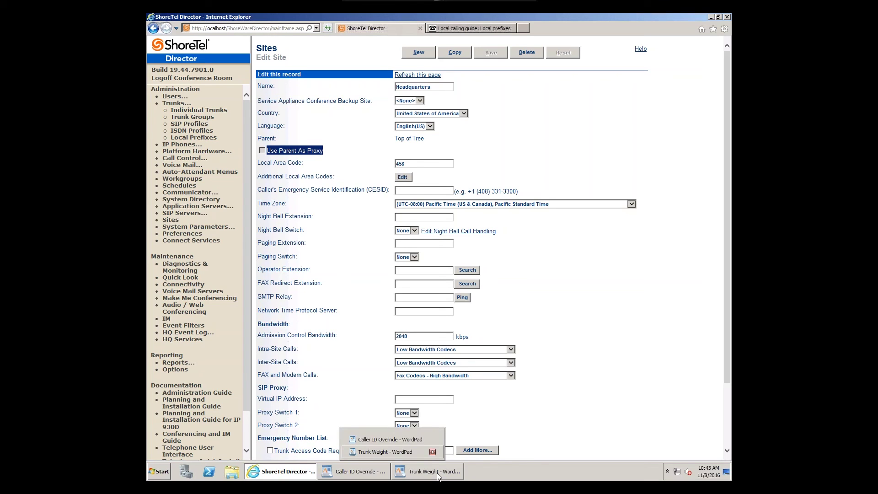